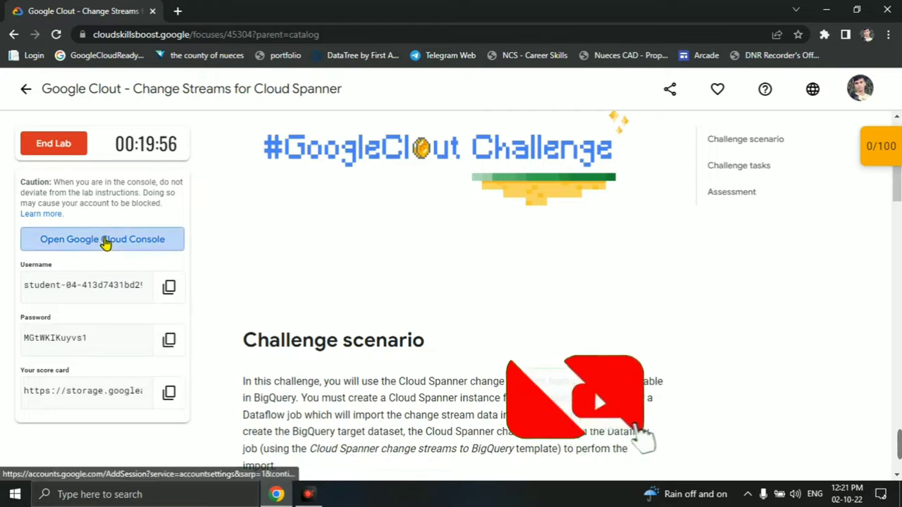
Open the Google Cloud console in an incognito window, sign in with the lab account's username and password, and accept the new account notice
{"action": "right_click", "coordinate": [106, 240]}
{"action": "left_click", "coordinate": [181, 279]}
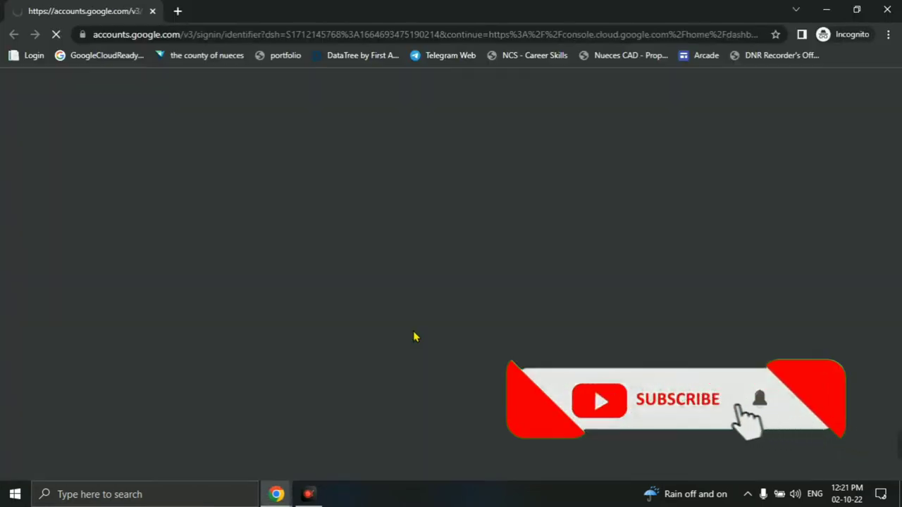
{"action": "key", "text": "ctrl+v"}
{"action": "key", "text": "Return"}
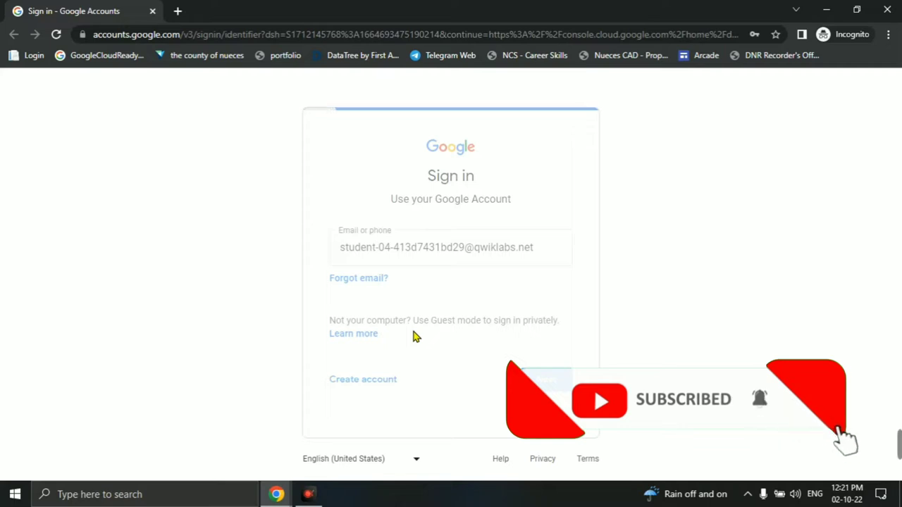
{"action": "key", "text": "ctrl+v"}
{"action": "key", "text": "Return"}
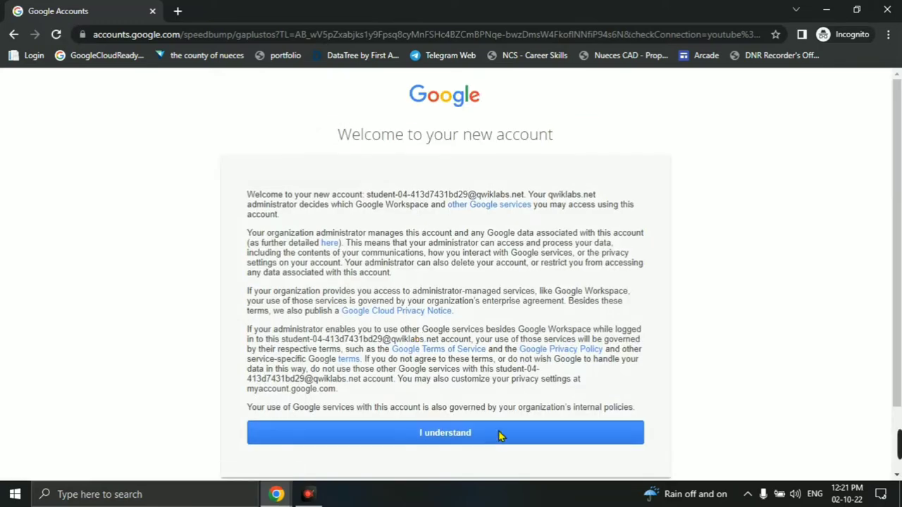
{"action": "left_click", "coordinate": [484, 433]}
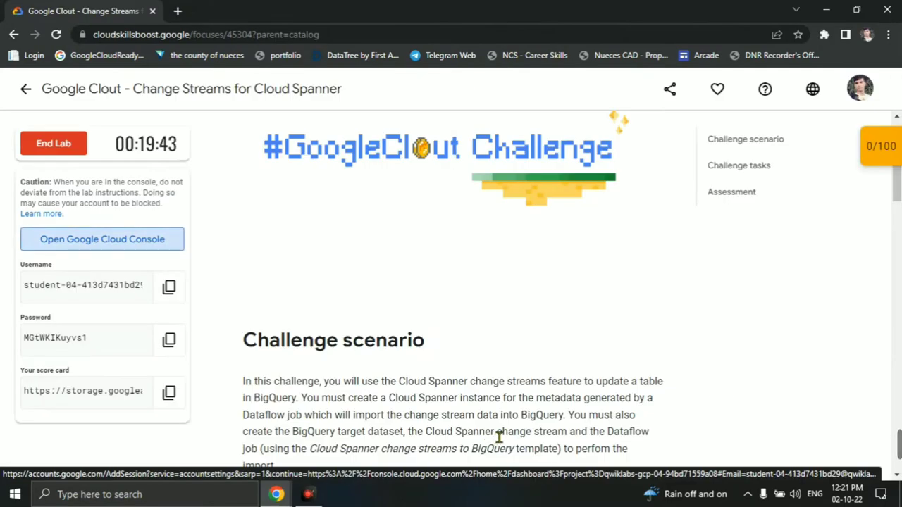
Switch to the lab instructions, find the challenge tasks, and copy the Spanner instance name metaorder
{"action": "scroll", "coordinate": [500, 394], "scroll_direction": "down", "scroll_amount": 10}
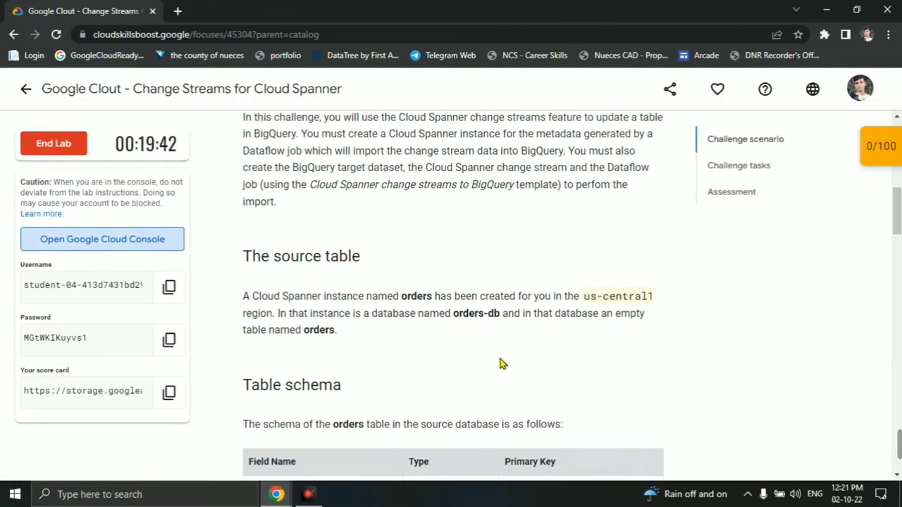
{"action": "scroll", "coordinate": [446, 356], "scroll_direction": "down", "scroll_amount": 3}
{"action": "scroll", "coordinate": [517, 364], "scroll_direction": "up", "scroll_amount": 2}
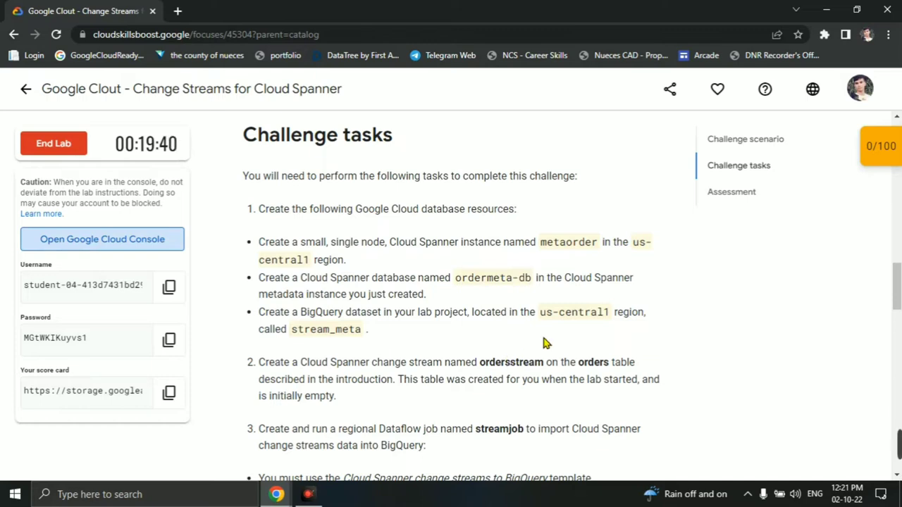
{"action": "scroll", "coordinate": [547, 343], "scroll_direction": "down", "scroll_amount": 1}
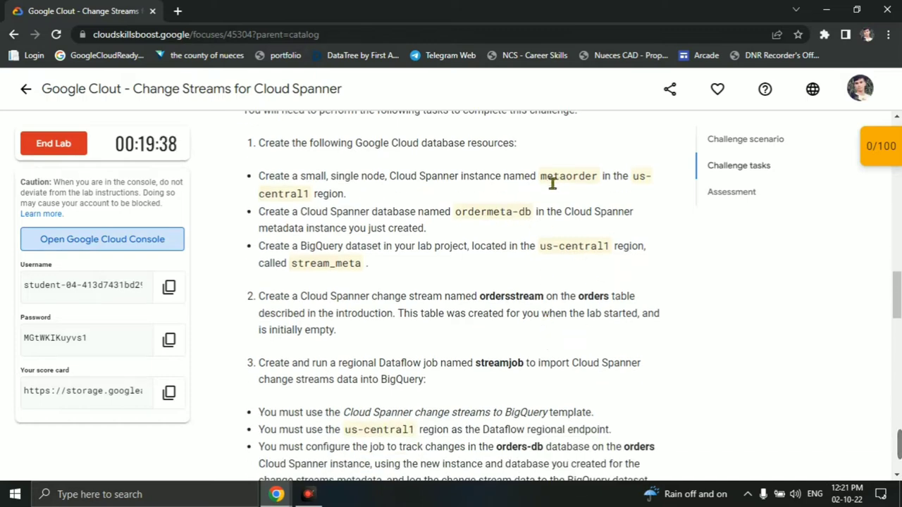
{"action": "left_click_drag", "start_coordinate": [540, 177], "coordinate": [600, 178]}
{"action": "key", "text": "alt+Tab"}
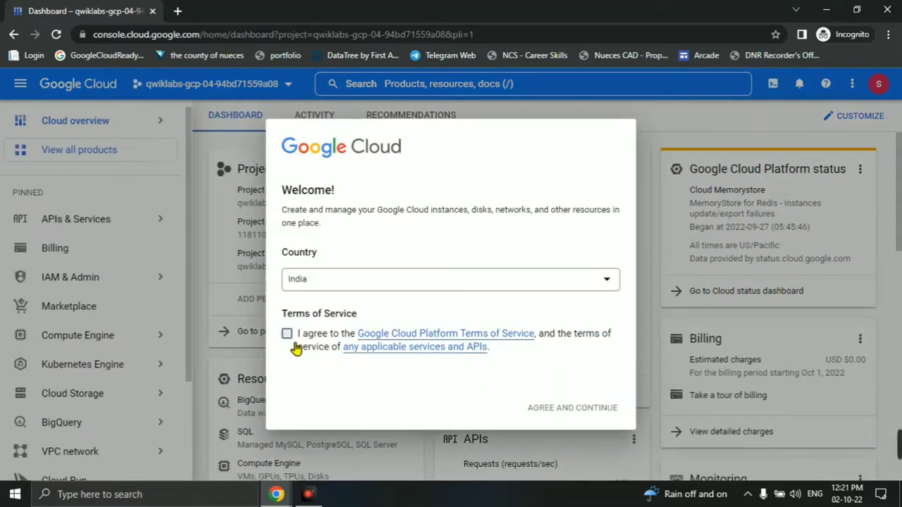
Agree to the Google Cloud terms of service, then search for spanner and open the Spanner product page in a new browser tab
{"action": "left_click", "coordinate": [286, 334]}
{"action": "left_click", "coordinate": [570, 414]}
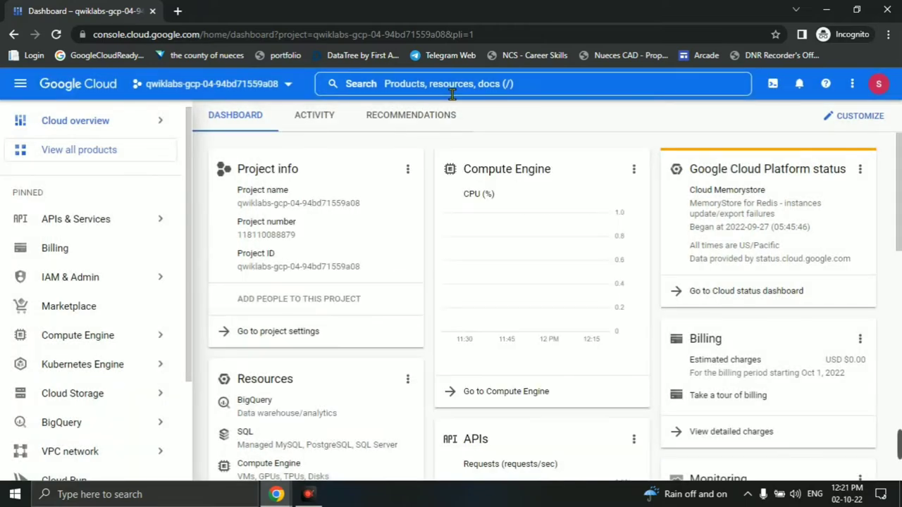
{"action": "left_click", "coordinate": [500, 92]}
{"action": "type", "text": "span"}
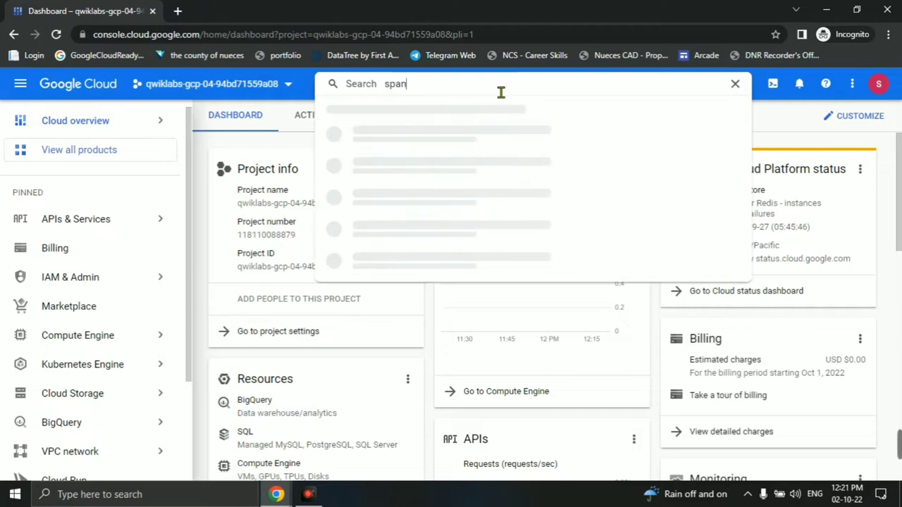
{"action": "type", "text": "ner"}
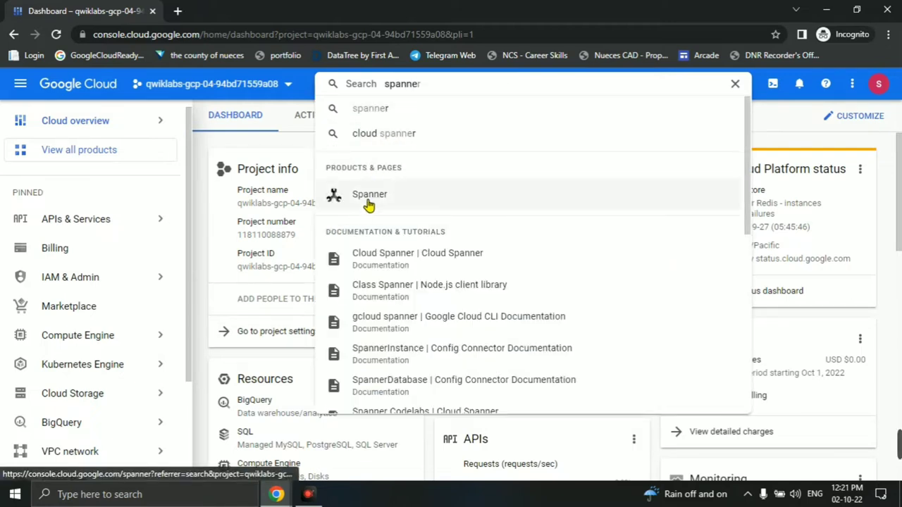
{"action": "right_click", "coordinate": [391, 200]}
{"action": "left_click", "coordinate": [394, 209]}
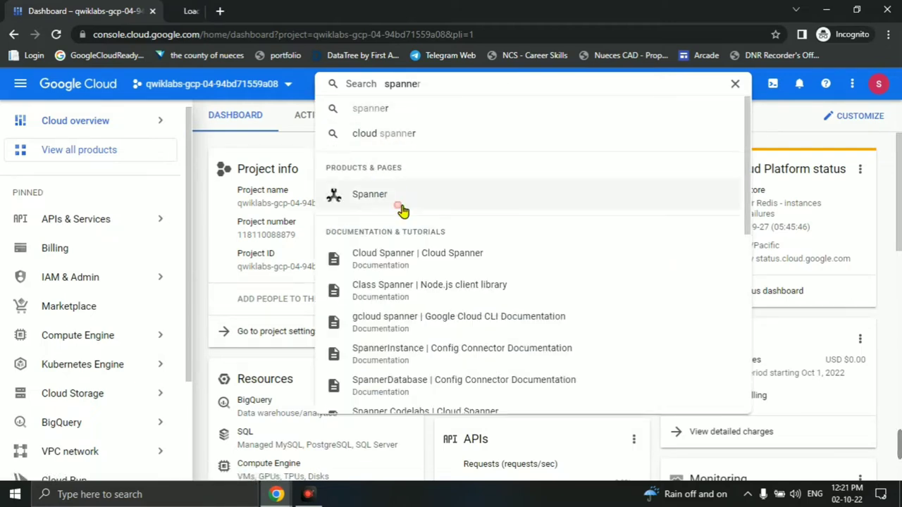
{"action": "left_click", "coordinate": [735, 83]}
{"action": "left_click", "coordinate": [208, 8]}
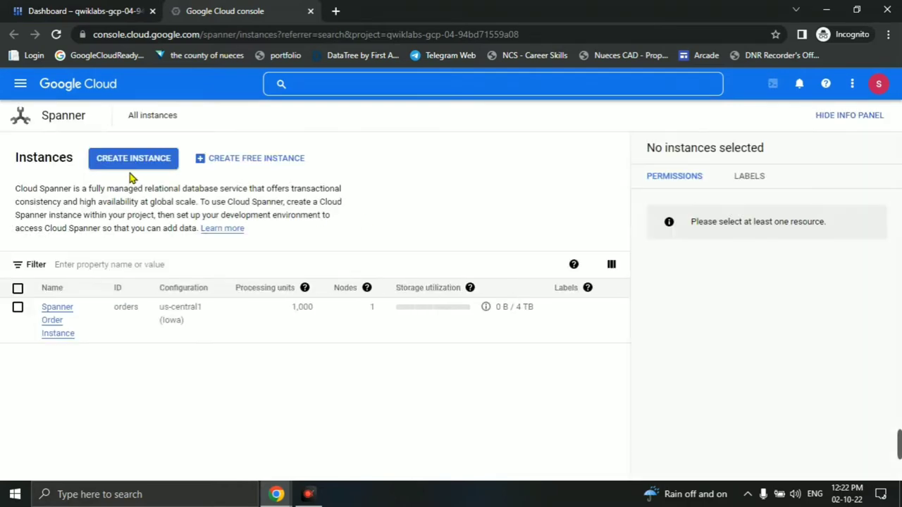
Start creating a Spanner instance with metaorder as its name and ID
{"action": "left_click", "coordinate": [137, 161]}
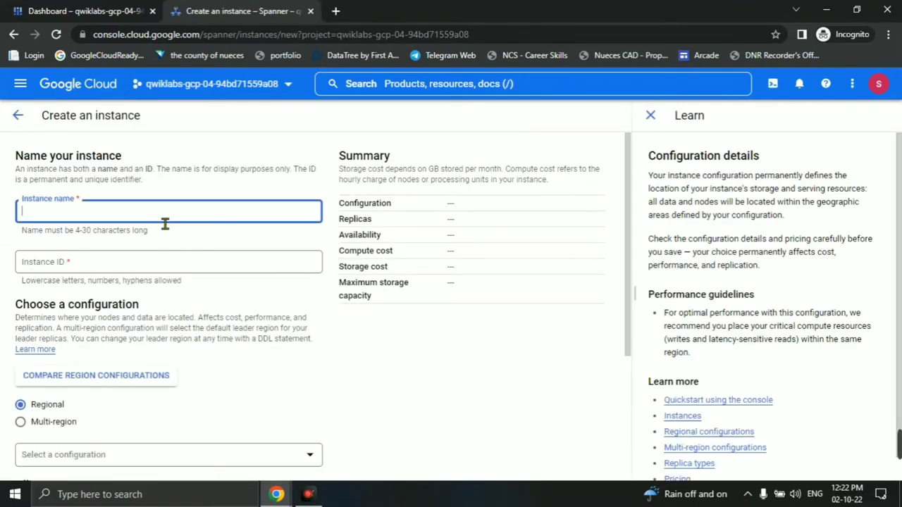
{"action": "left_click", "coordinate": [215, 339]}
{"action": "scroll", "coordinate": [294, 340], "scroll_direction": "down", "scroll_amount": 2}
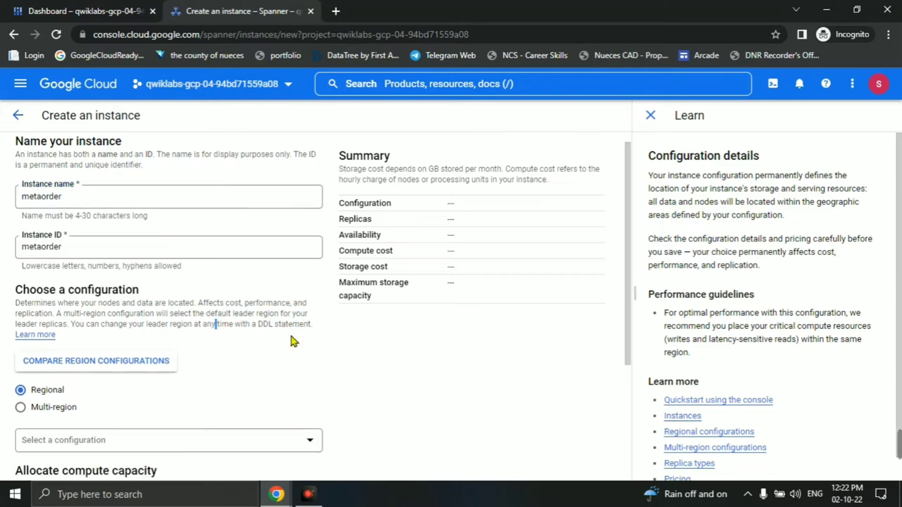
Check the required region in the lab tasks and set the instance's regional configuration to us-central1 (Iowa)
{"action": "key", "text": "alt+Tab"}
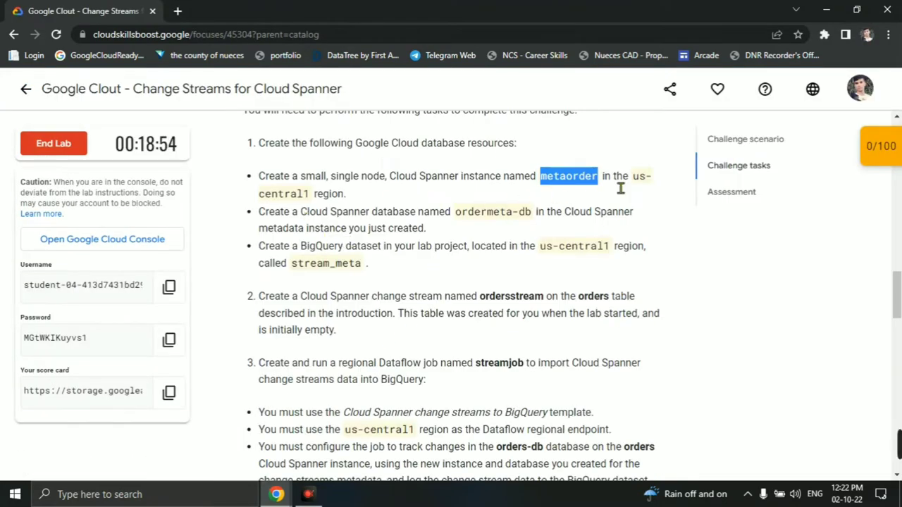
{"action": "key", "text": "alt+Tab"}
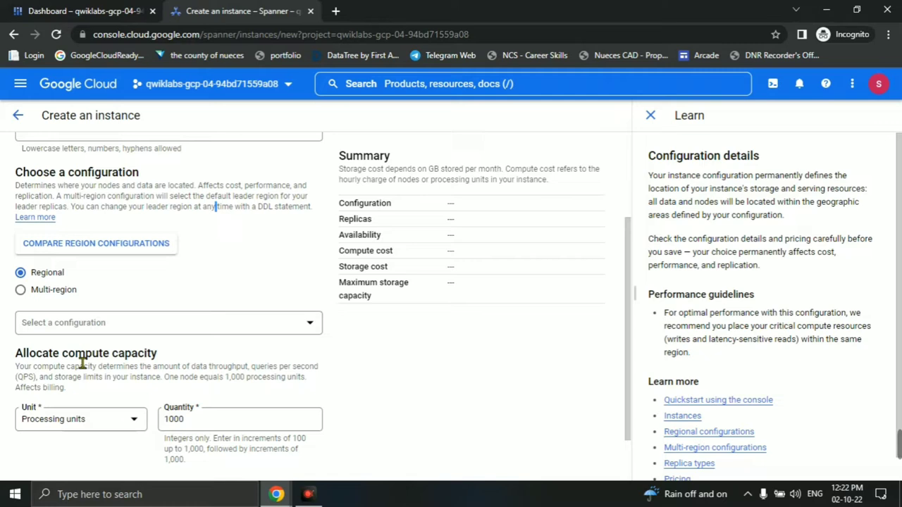
{"action": "left_click", "coordinate": [116, 324]}
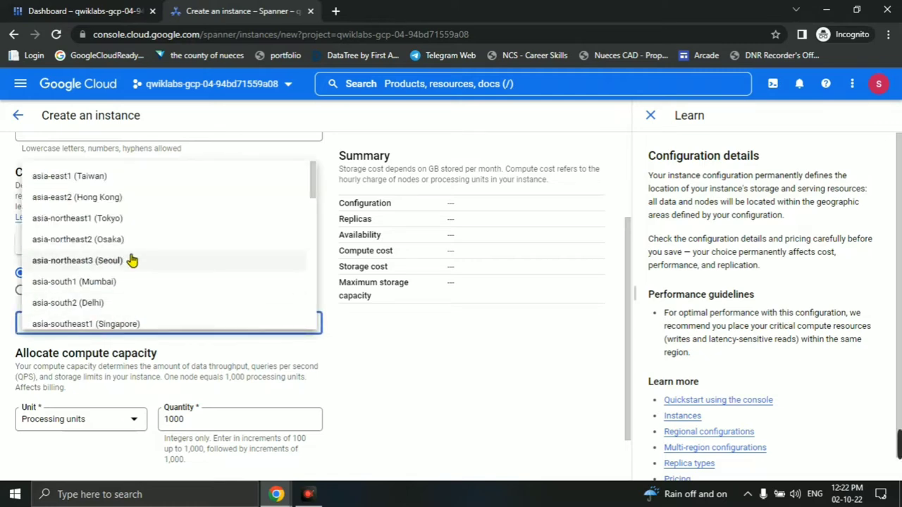
{"action": "type", "text": "us"}
{"action": "left_click", "coordinate": [90, 245]}
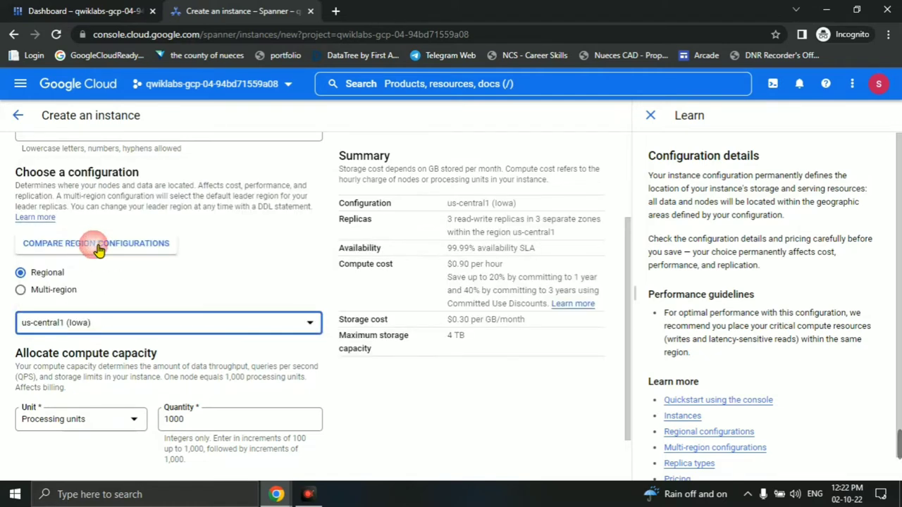
Set the compute capacity unit to Nodes with a quantity of 1 and create the instance
{"action": "scroll", "coordinate": [169, 360], "scroll_direction": "down", "scroll_amount": 1}
{"action": "left_click", "coordinate": [109, 358]}
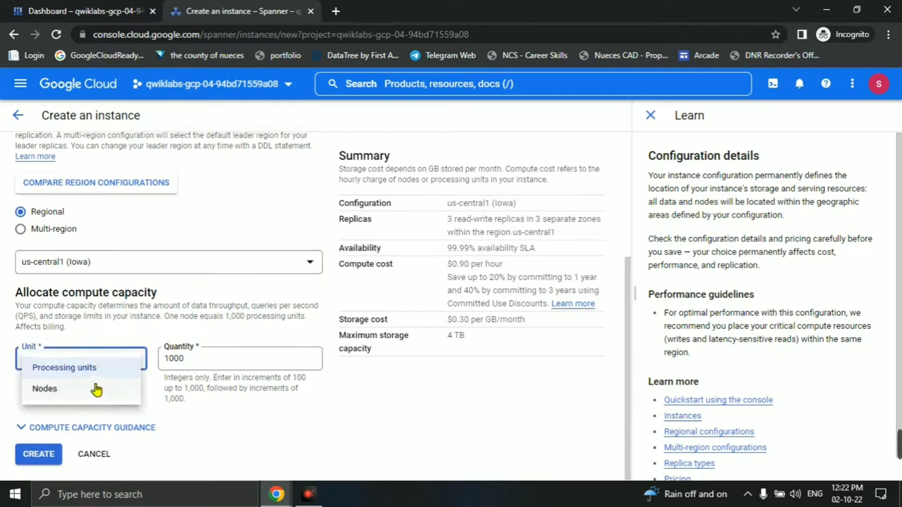
{"action": "left_click", "coordinate": [94, 388]}
{"action": "left_click", "coordinate": [38, 455]}
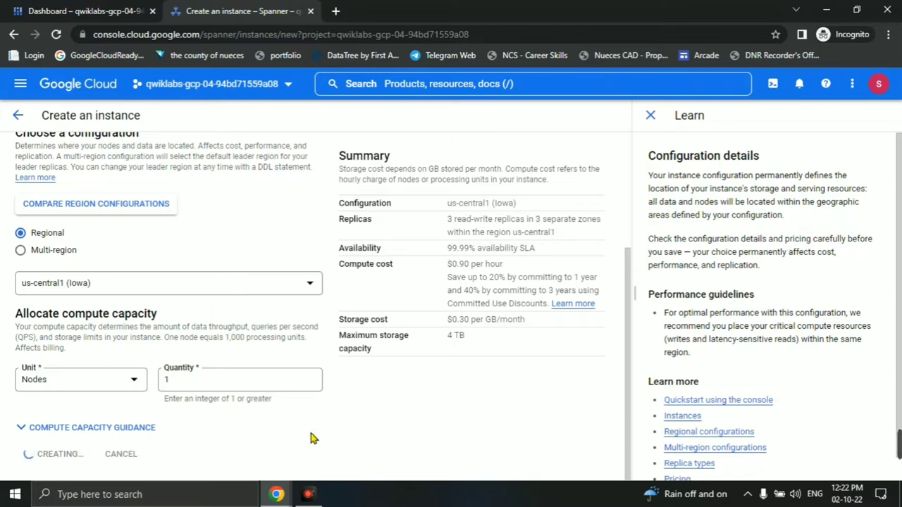
Copy the database name ordermeta-db from the lab's challenge tasks and return to the Spanner console
{"action": "key", "text": "alt+Tab"}
{"action": "left_click", "coordinate": [469, 225]}
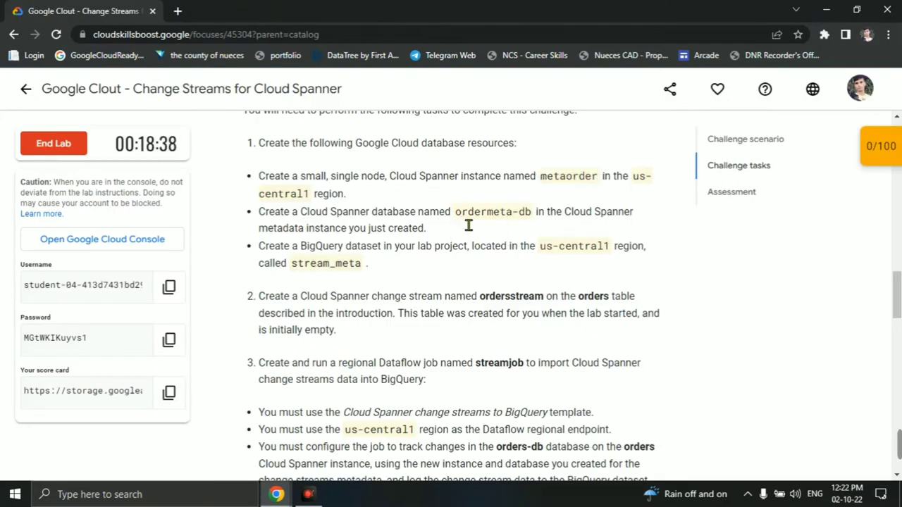
{"action": "left_click_drag", "start_coordinate": [455, 214], "coordinate": [534, 219]}
{"action": "key", "text": "ctrl+c"}
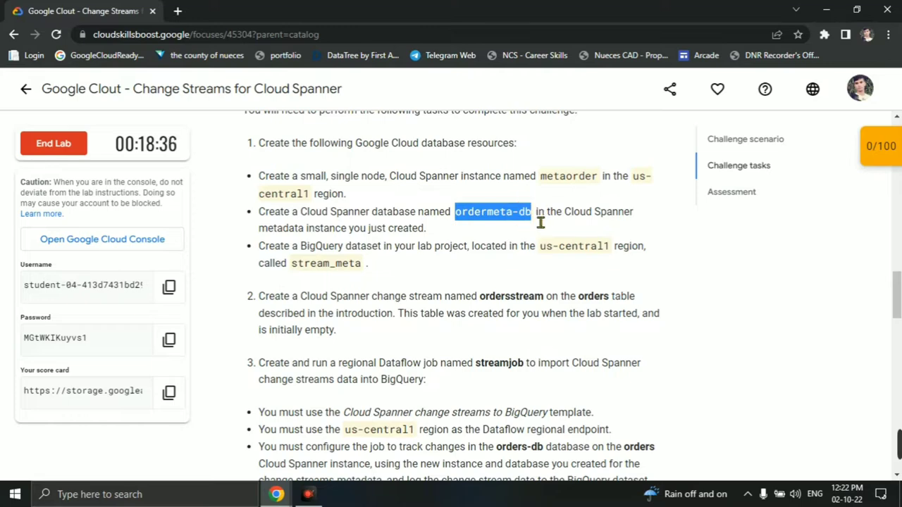
{"action": "key", "text": "alt+Tab"}
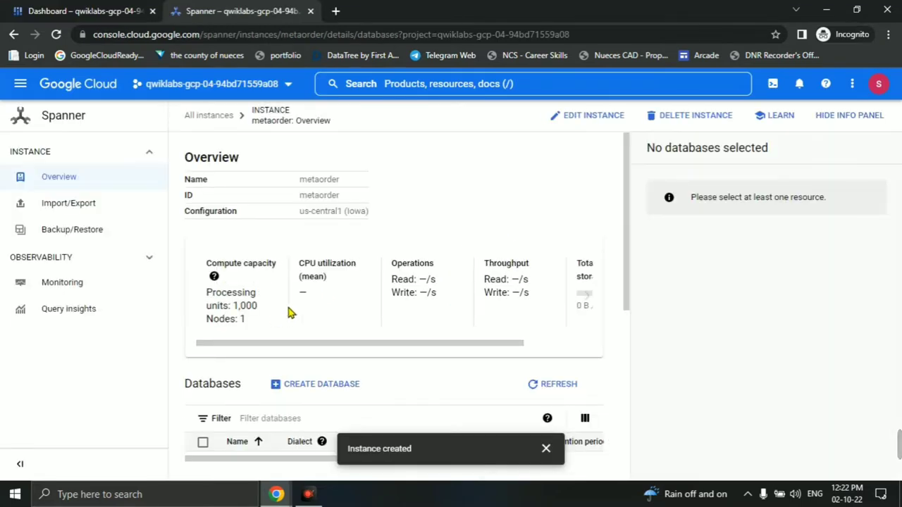
Hide the info panel and create a database named ordermeta-db in the metaorder instance with the default Google Standard SQL dialect
{"action": "left_click", "coordinate": [838, 126]}
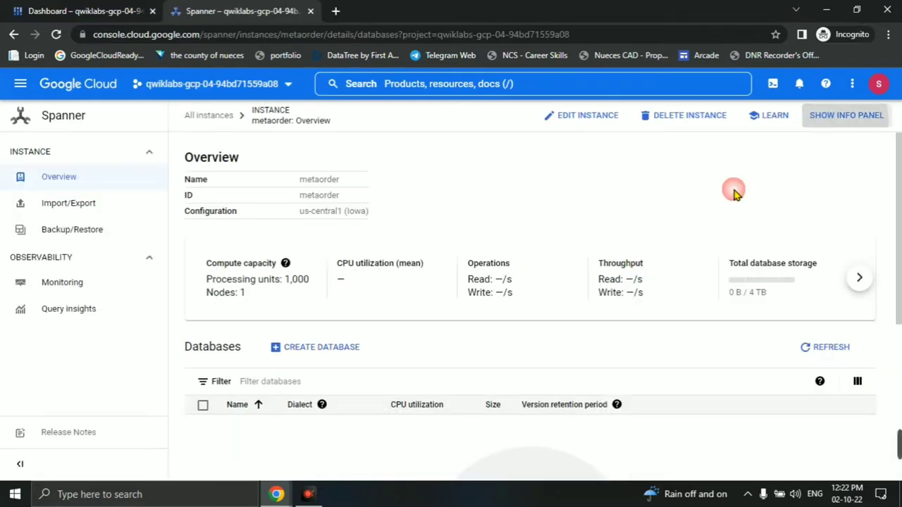
{"action": "left_click", "coordinate": [316, 350]}
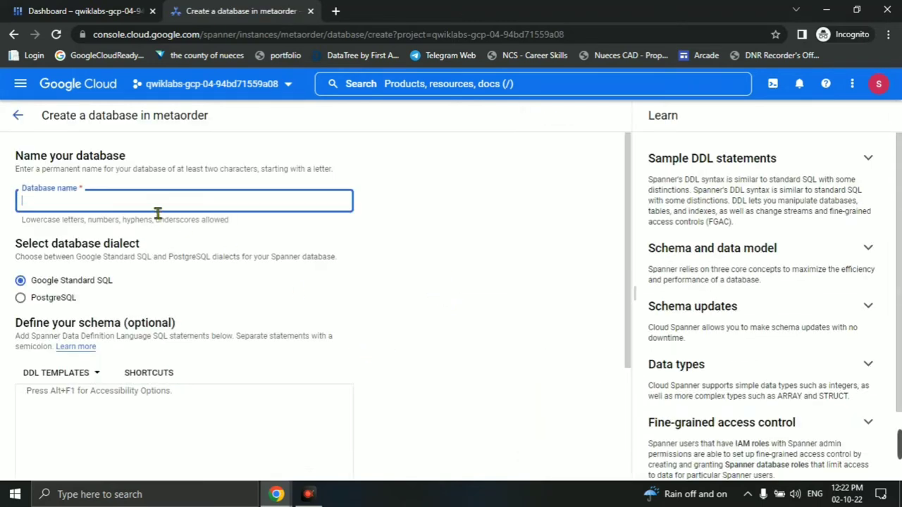
{"action": "key", "text": "ctrl+v"}
{"action": "scroll", "coordinate": [384, 350], "scroll_direction": "down", "scroll_amount": 3}
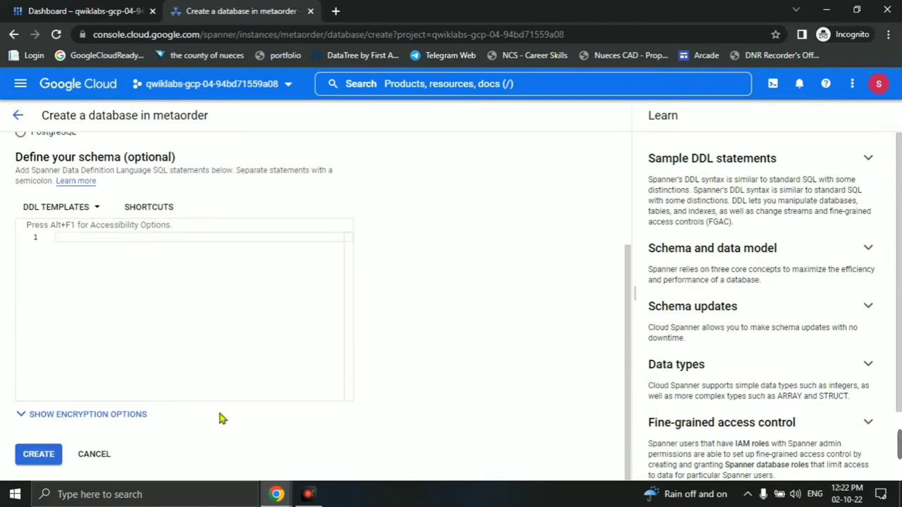
{"action": "left_click", "coordinate": [39, 454]}
Copy the BigQuery dataset name stream_meta from the lab's challenge tasks
{"action": "key", "text": "alt+Tab"}
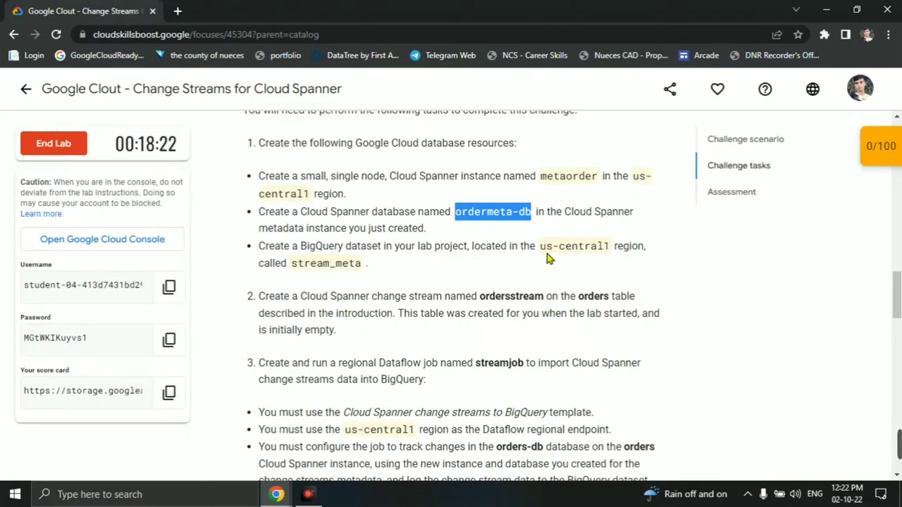
{"action": "left_click_drag", "start_coordinate": [291, 267], "coordinate": [363, 272]}
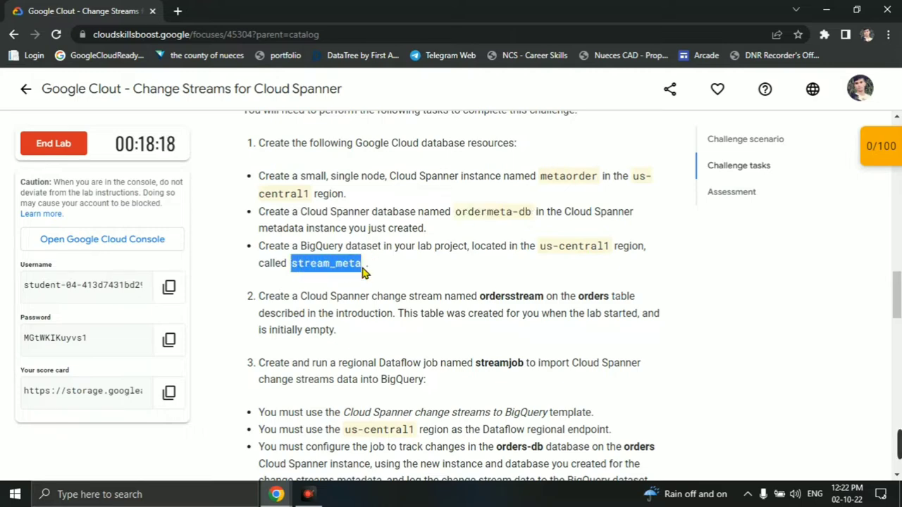
{"action": "left_click", "coordinate": [363, 271]}
{"action": "left_click", "coordinate": [371, 280]}
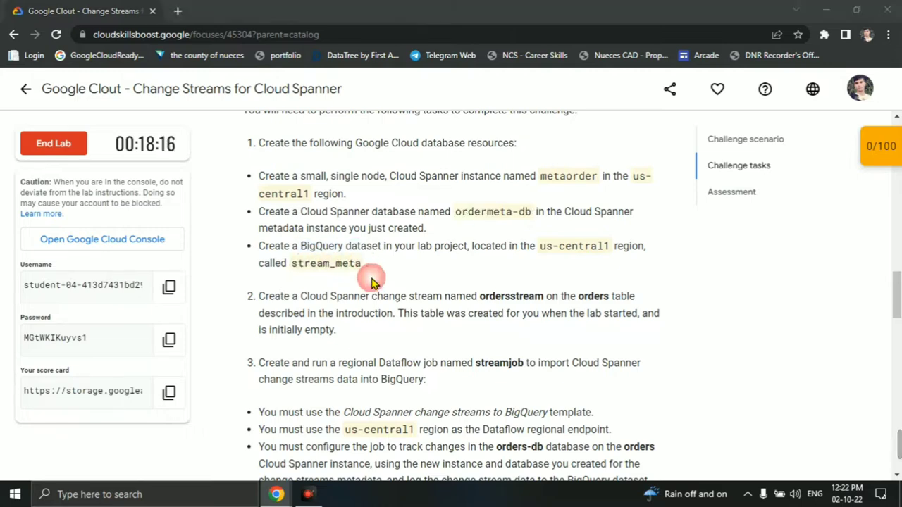
Return to the Cloud console dashboard, search for BigQuery, and open its product page in a new browser tab
{"action": "key", "text": "alt+Tab"}
{"action": "left_click", "coordinate": [70, 10]}
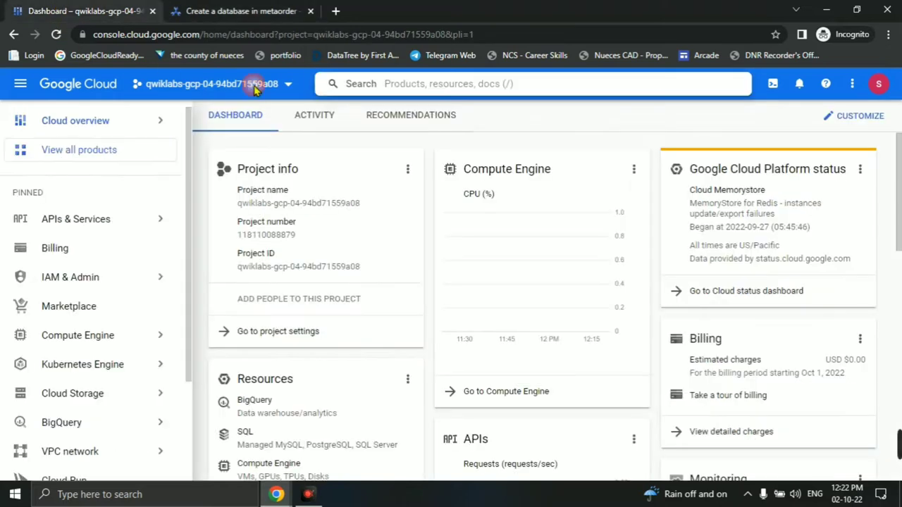
{"action": "left_click", "coordinate": [416, 91]}
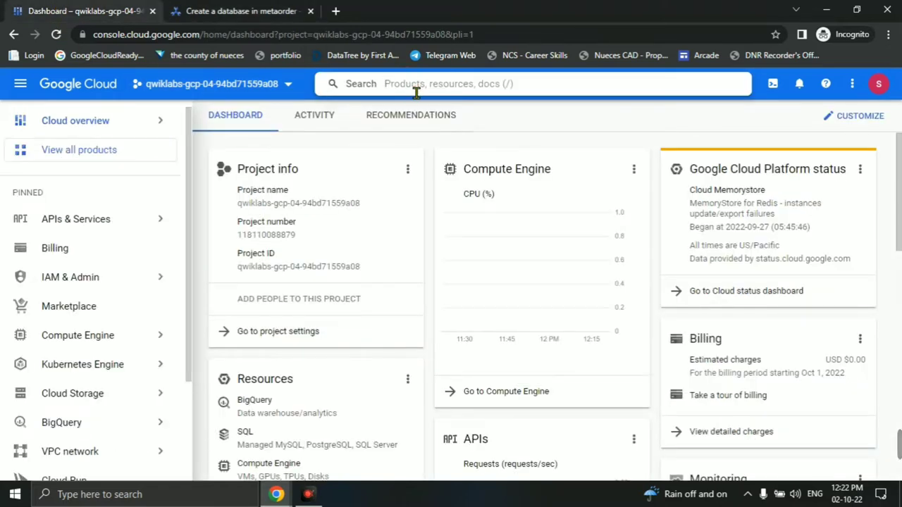
{"action": "type", "text": "big"}
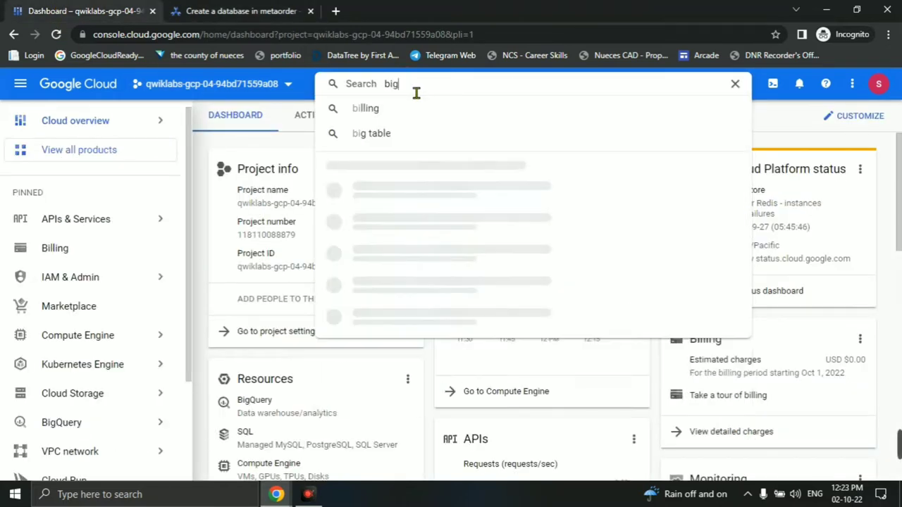
{"action": "right_click", "coordinate": [385, 209]}
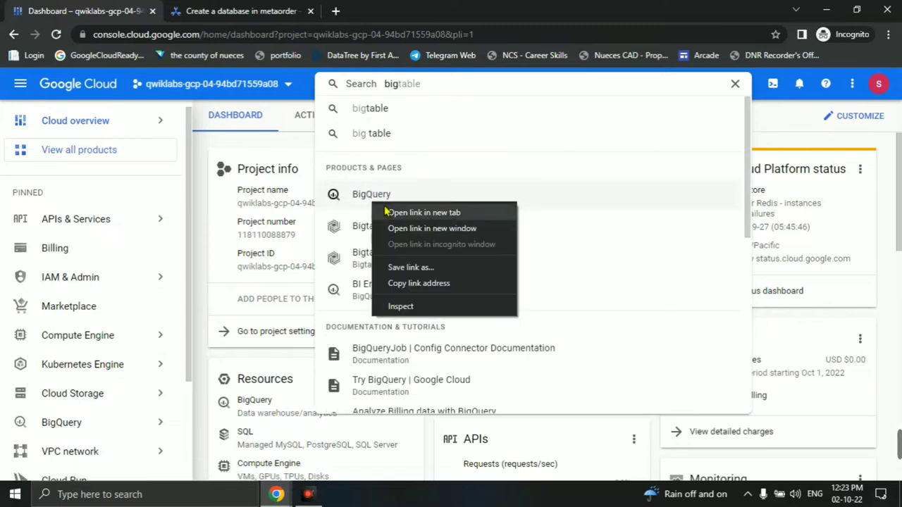
{"action": "left_click", "coordinate": [388, 212]}
{"action": "left_click", "coordinate": [736, 84]}
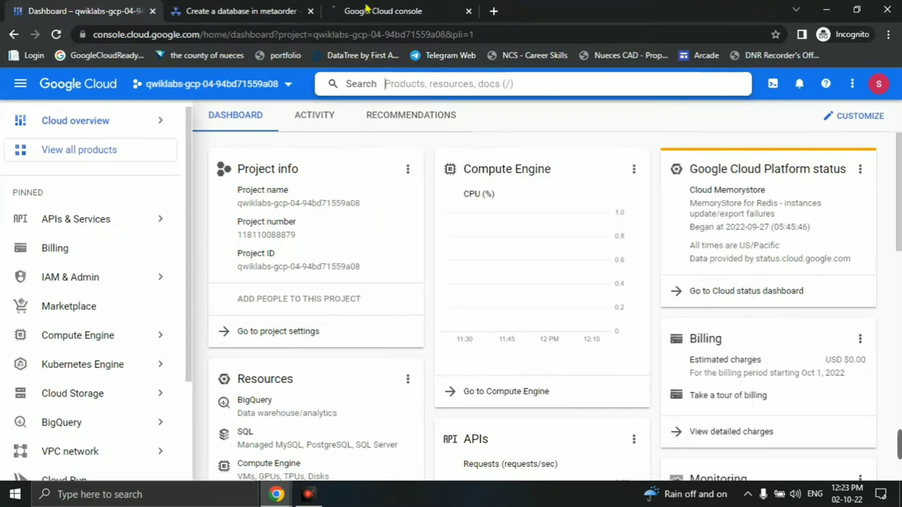
Switch to the BigQuery workspace, dismiss its welcome dialog and open the dataset creation form for the lab project
{"action": "left_click", "coordinate": [367, 8]}
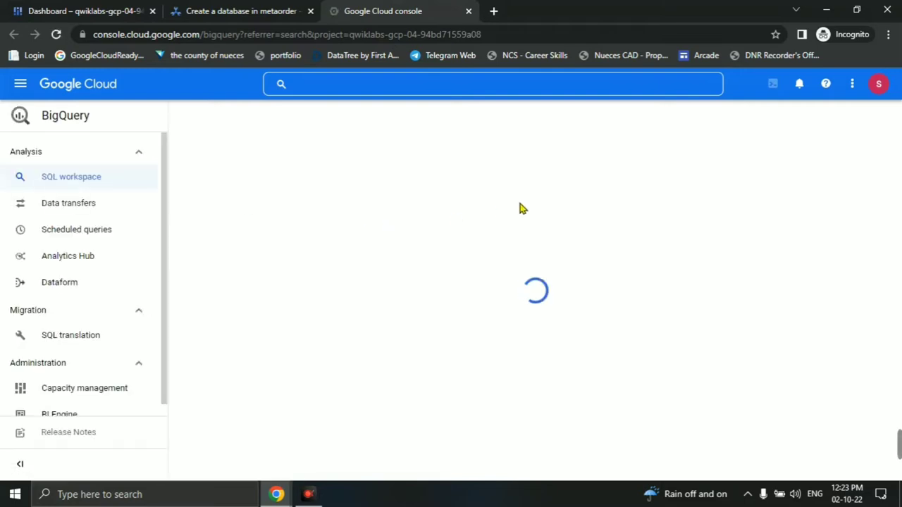
{"action": "key", "text": "alt+Tab"}
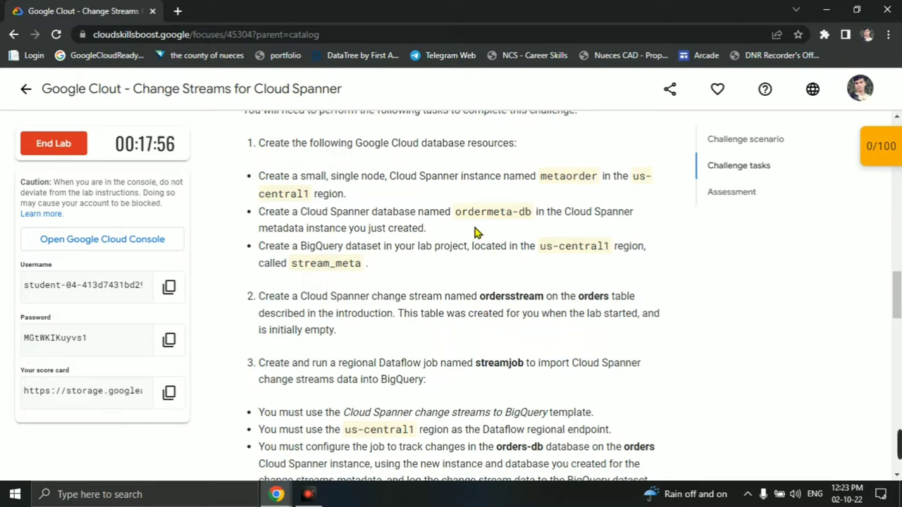
{"action": "key", "text": "alt+Tab"}
{"action": "left_click", "coordinate": [602, 379]}
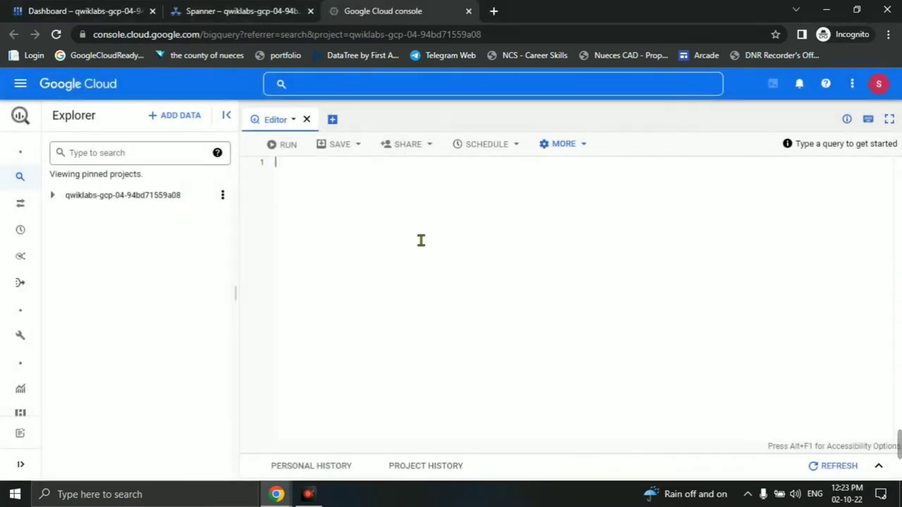
{"action": "left_click", "coordinate": [224, 198]}
{"action": "left_click", "coordinate": [247, 220]}
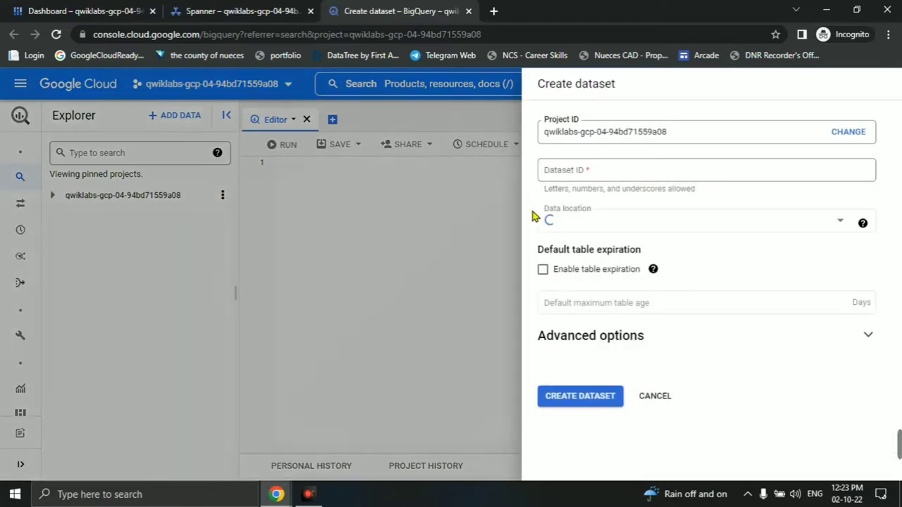
Create a BigQuery dataset with the ID stream_meta in the us-central1 (Iowa) location, checking the region against the lab's challenge tasks
{"action": "left_click", "coordinate": [594, 176]}
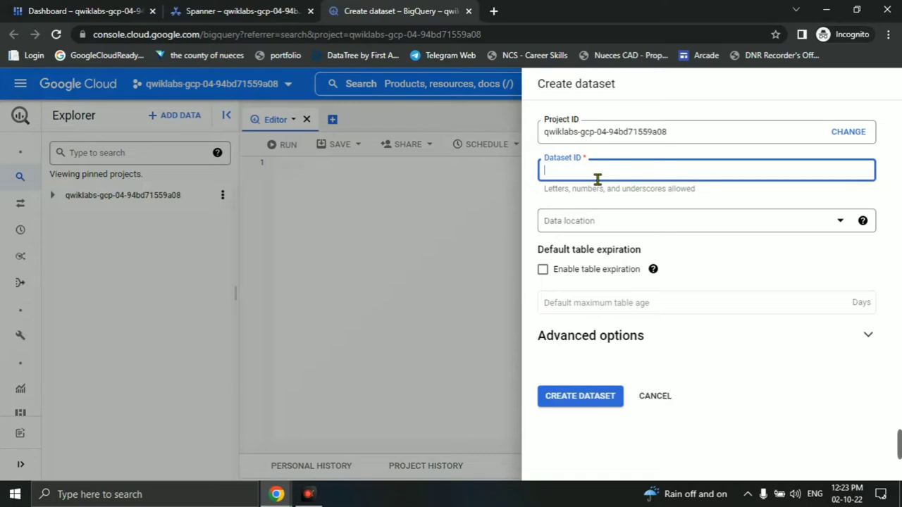
{"action": "key", "text": "alt+Tab"}
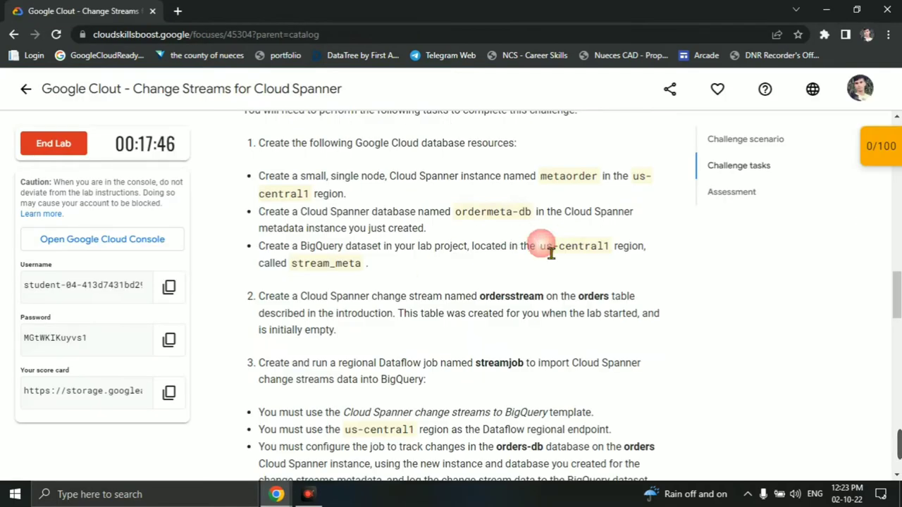
{"action": "left_click_drag", "start_coordinate": [541, 247], "coordinate": [614, 248]}
{"action": "key", "text": "alt+Tab"}
{"action": "type", "text": "stream_meta"}
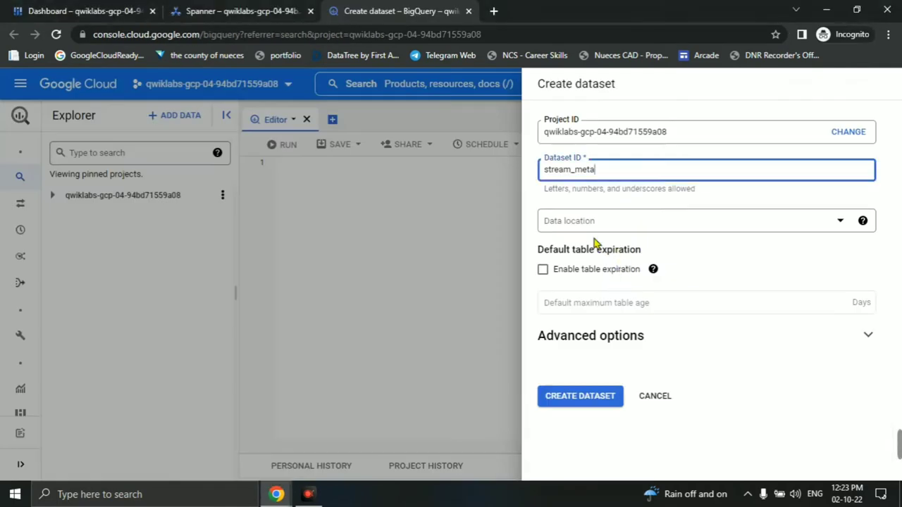
{"action": "left_click", "coordinate": [579, 224]}
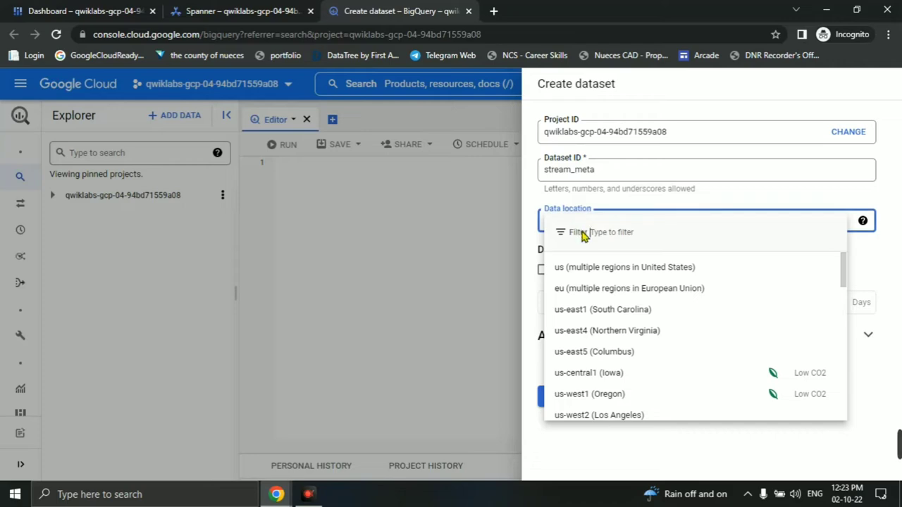
{"action": "left_click", "coordinate": [605, 374]}
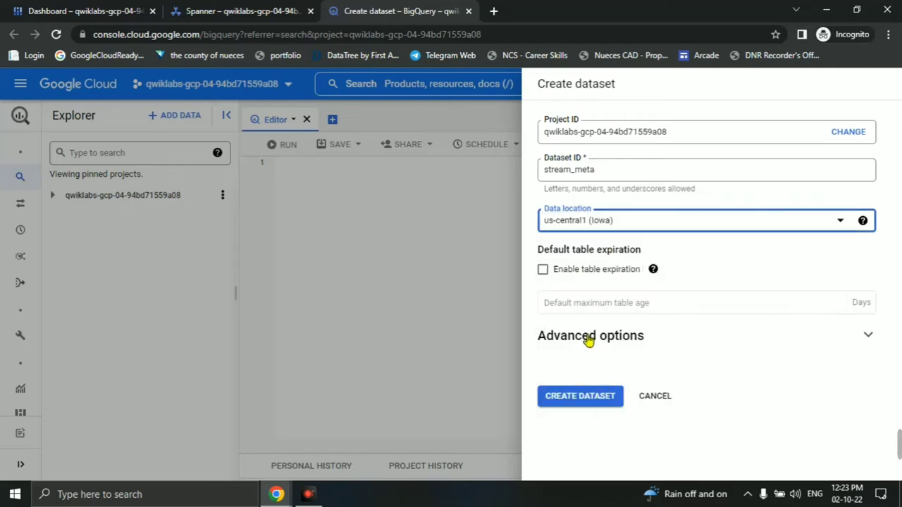
{"action": "left_click", "coordinate": [591, 400]}
Copy the change stream name ordersstream from the lab's challenge tasks and return to the Spanner console
{"action": "key", "text": "alt+Tab"}
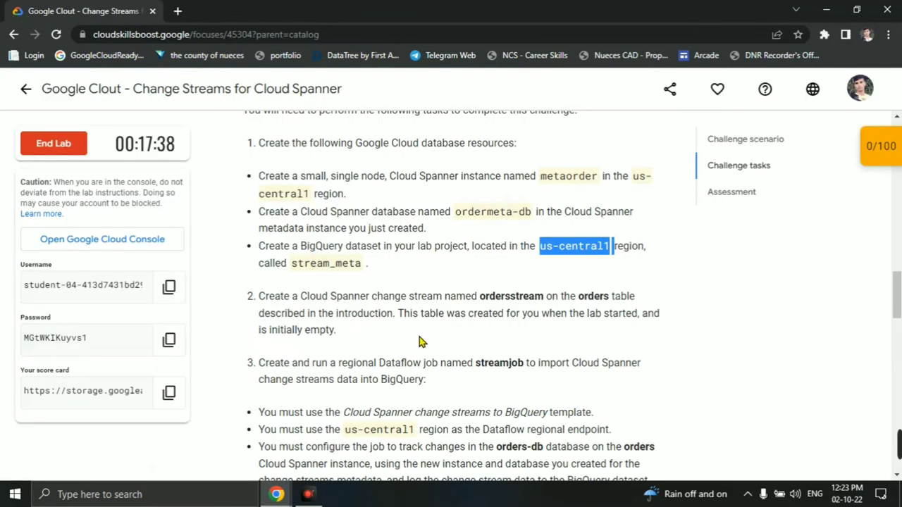
{"action": "scroll", "coordinate": [520, 307], "scroll_direction": "down", "scroll_amount": 1}
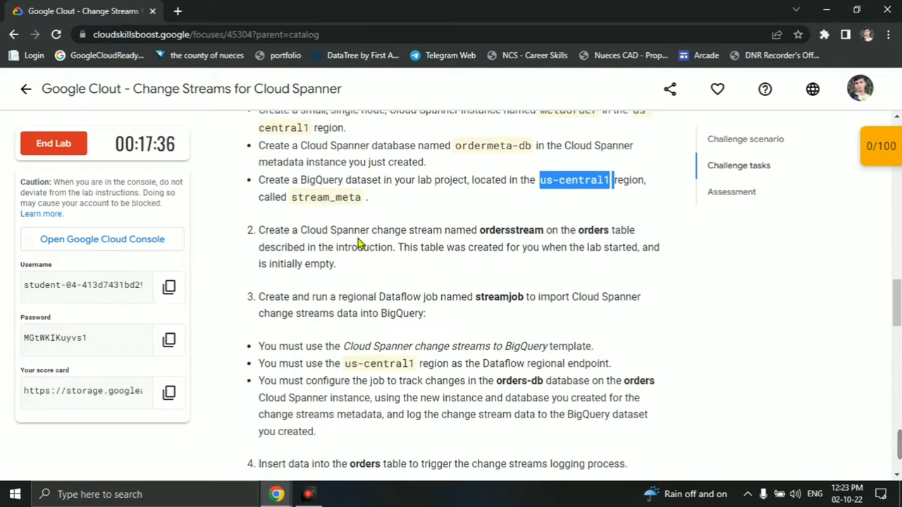
{"action": "left_click_drag", "start_coordinate": [479, 241], "coordinate": [557, 243]}
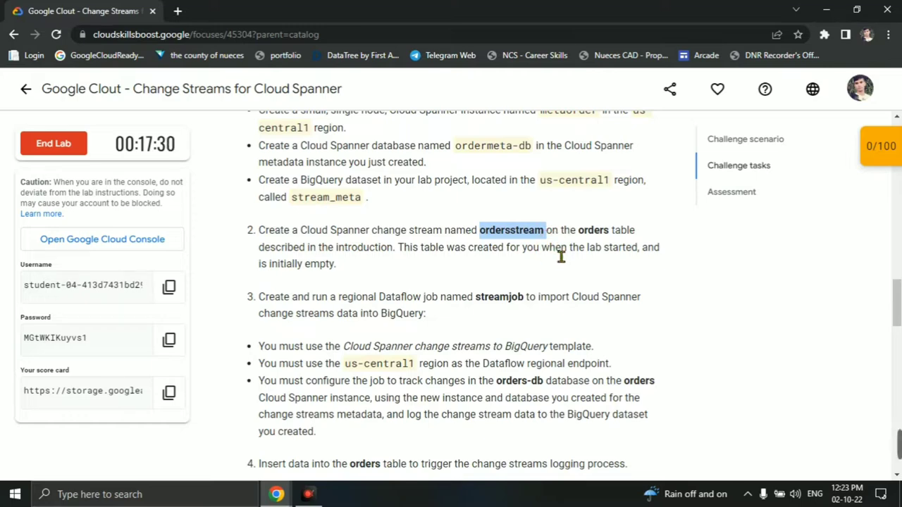
{"action": "key", "text": "alt+Tab"}
{"action": "left_click", "coordinate": [243, 11]}
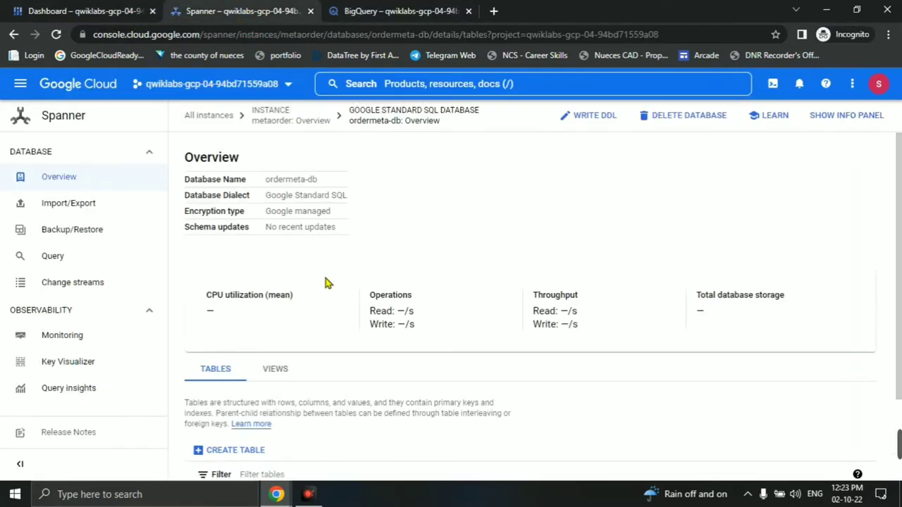
Go back to the list of all Spanner instances and open the orders-db database of Spanner Order Instance
{"action": "left_click", "coordinate": [83, 177]}
{"action": "scroll", "coordinate": [379, 373], "scroll_direction": "down", "scroll_amount": 2}
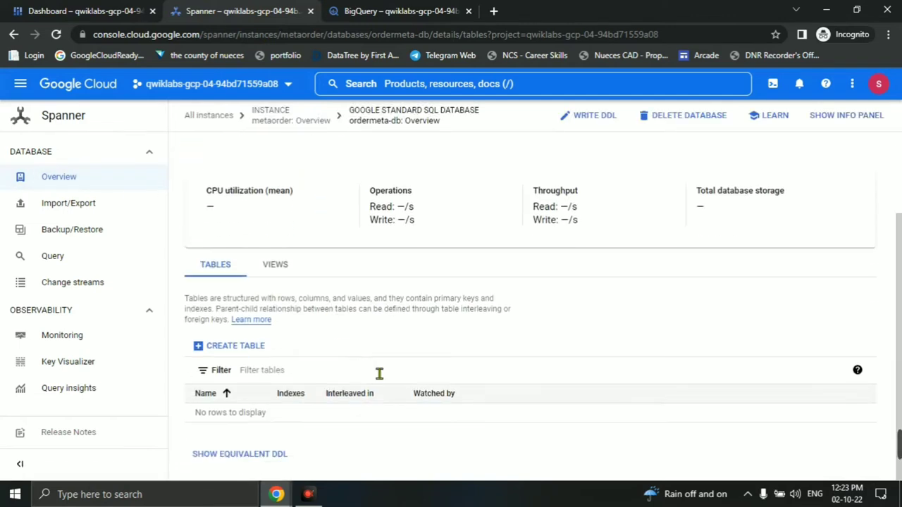
{"action": "left_click", "coordinate": [88, 179]}
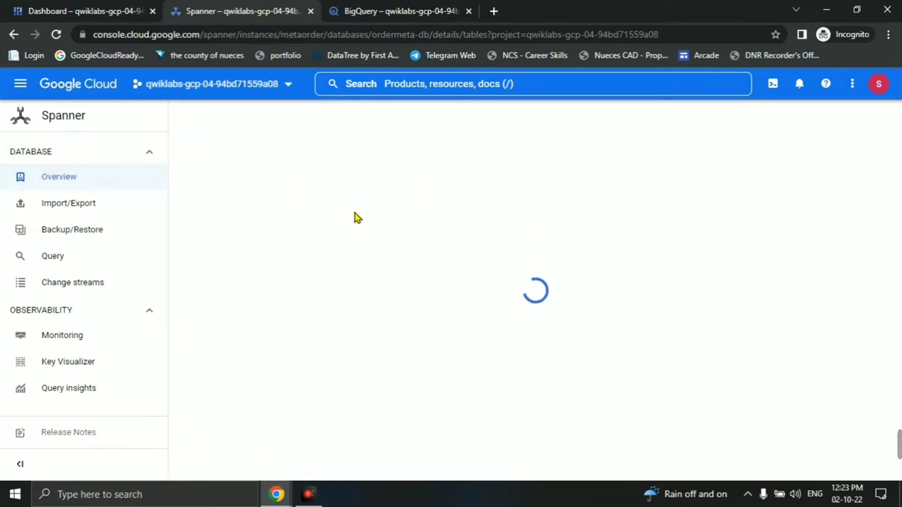
{"action": "left_click", "coordinate": [209, 115]}
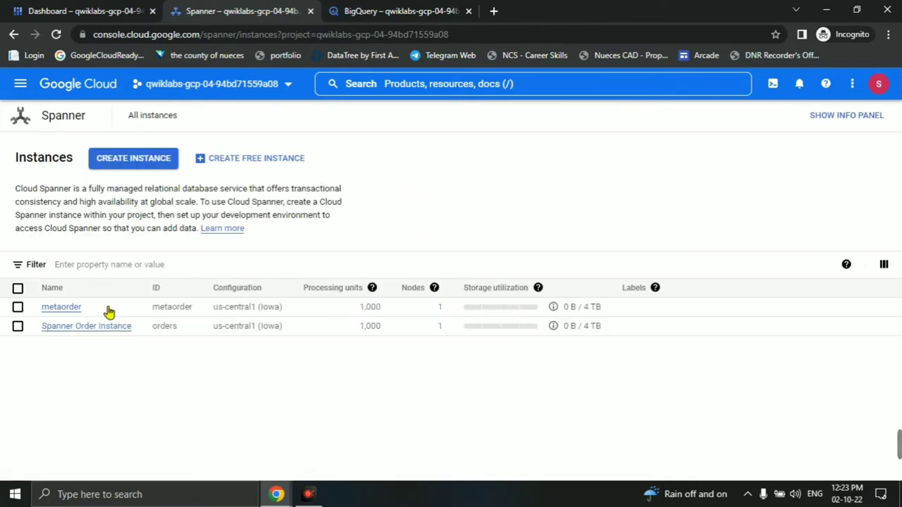
{"action": "left_click", "coordinate": [89, 326]}
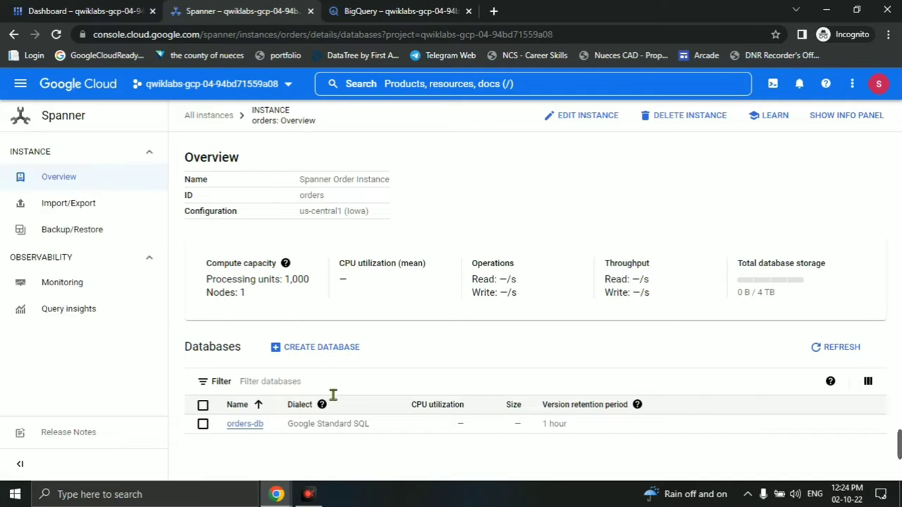
{"action": "left_click", "coordinate": [251, 425]}
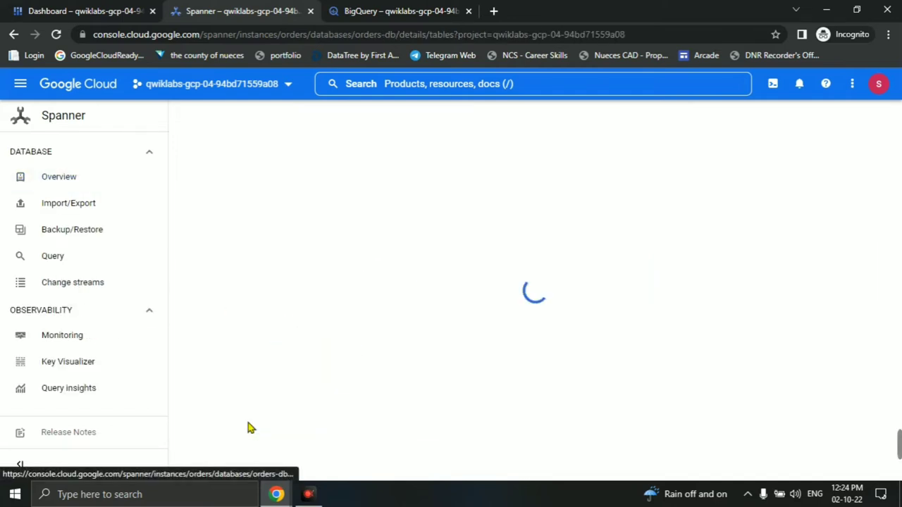
Expand the lab project in BigQuery to check for the stream_meta dataset and return to the Spanner console
{"action": "left_click", "coordinate": [384, 10]}
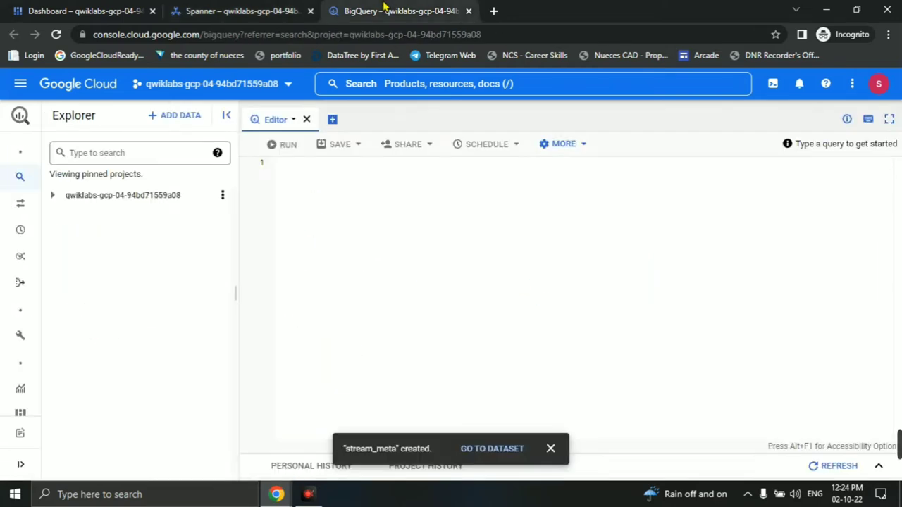
{"action": "left_click", "coordinate": [59, 200]}
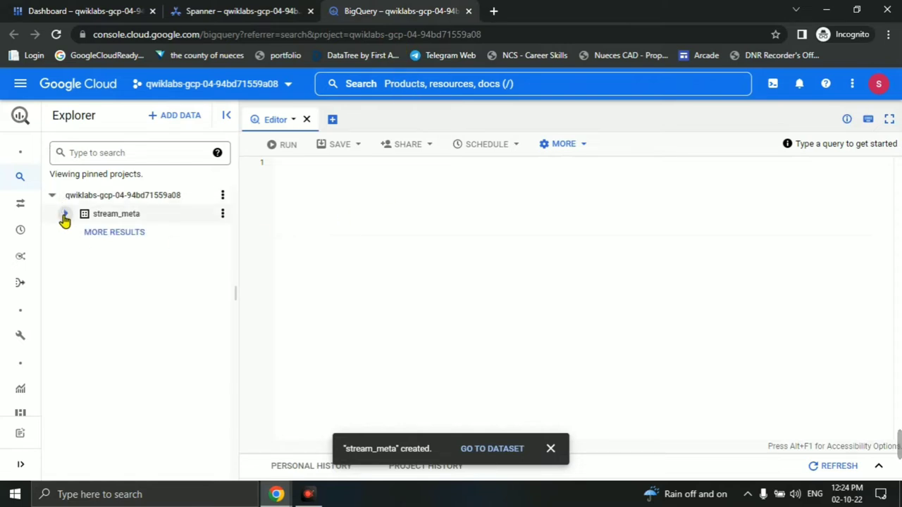
{"action": "left_click", "coordinate": [211, 8]}
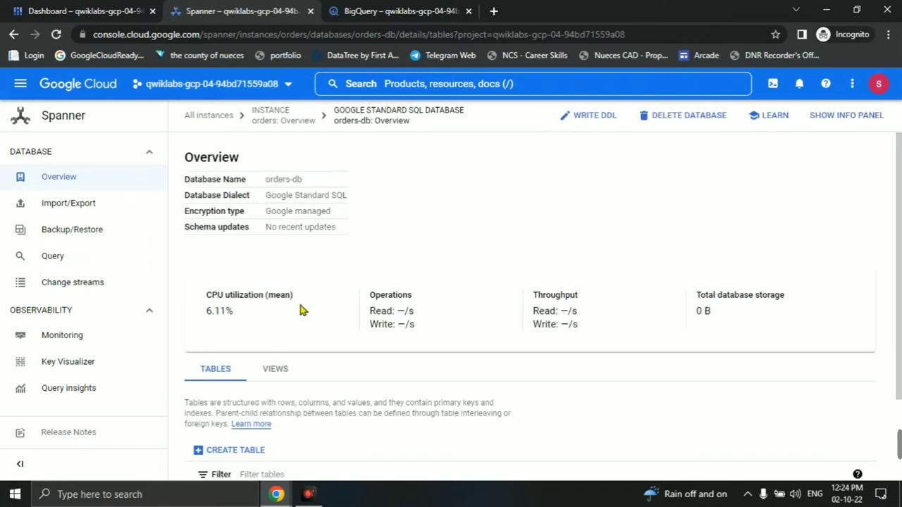
Start a new change stream for orders-db and replace the stream name placeholder in the DDL template with ordersstream
{"action": "left_click", "coordinate": [99, 282]}
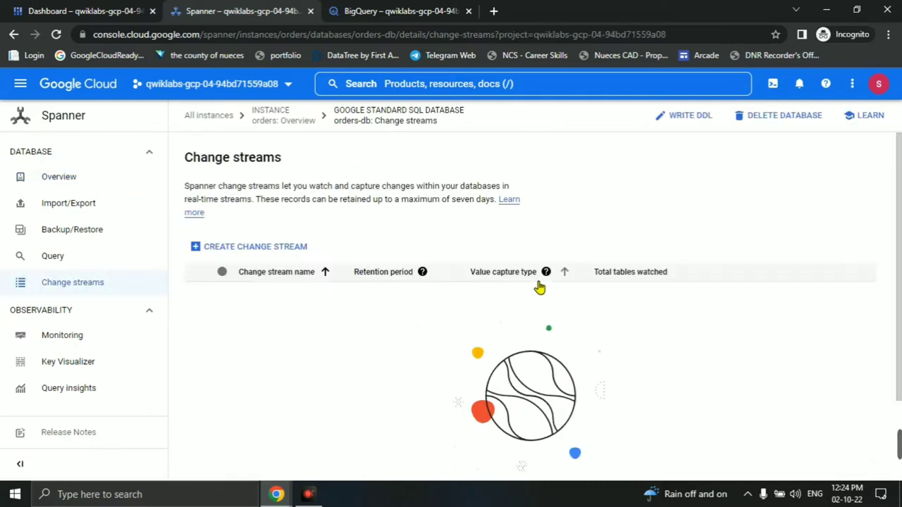
{"action": "left_click", "coordinate": [256, 247]}
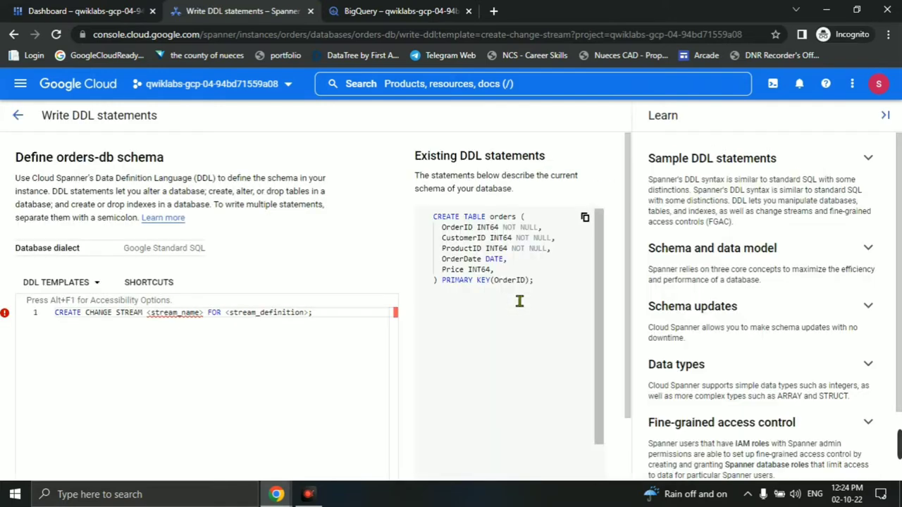
{"action": "scroll", "coordinate": [287, 301], "scroll_direction": "down", "scroll_amount": 1}
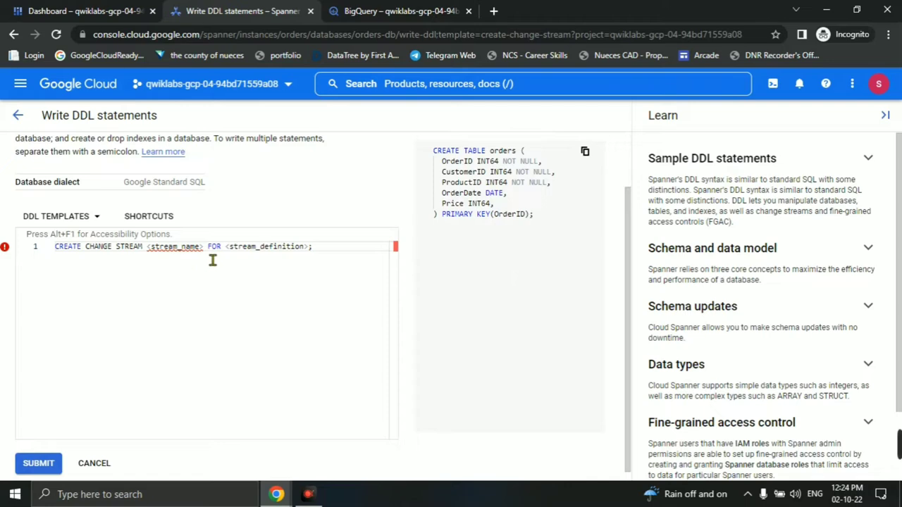
{"action": "left_click_drag", "start_coordinate": [202, 261], "coordinate": [159, 259]}
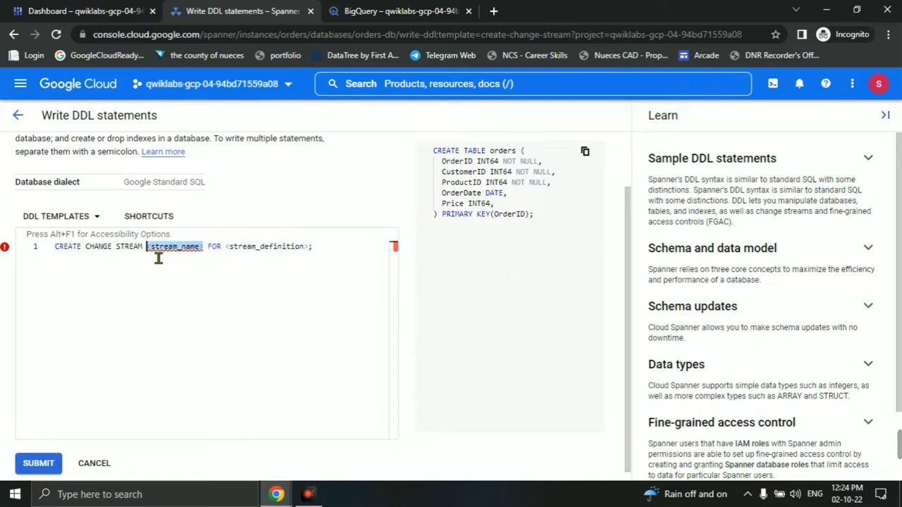
{"action": "left_click", "coordinate": [178, 273]}
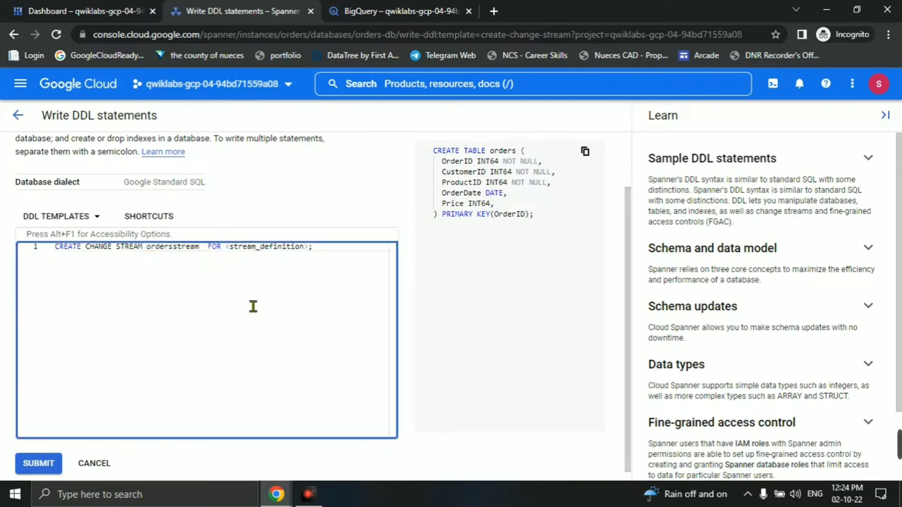
Copy the table name orders from the lab tasks, replace the stream definition placeholder with it, and submit the DDL statement
{"action": "key", "text": "alt+Tab"}
{"action": "double_click", "coordinate": [595, 233]}
{"action": "key", "text": "ctrl+c"}
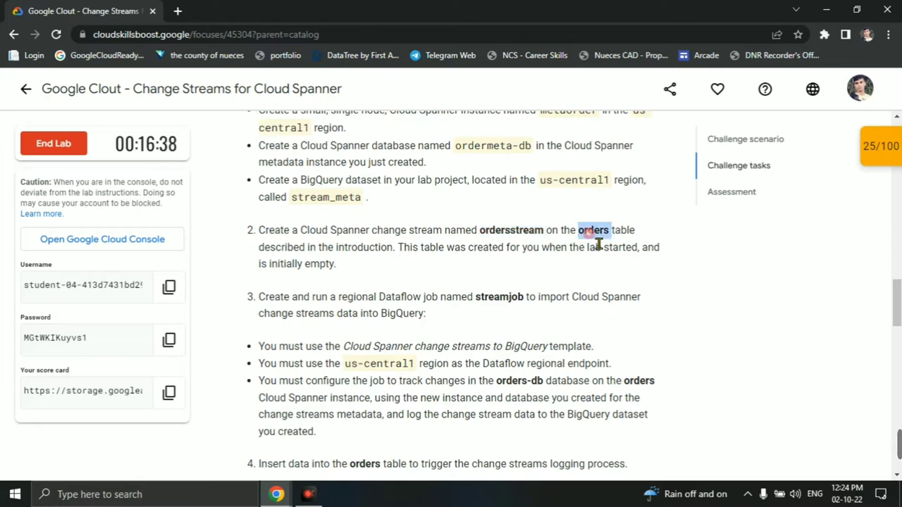
{"action": "key", "text": "alt+Tab"}
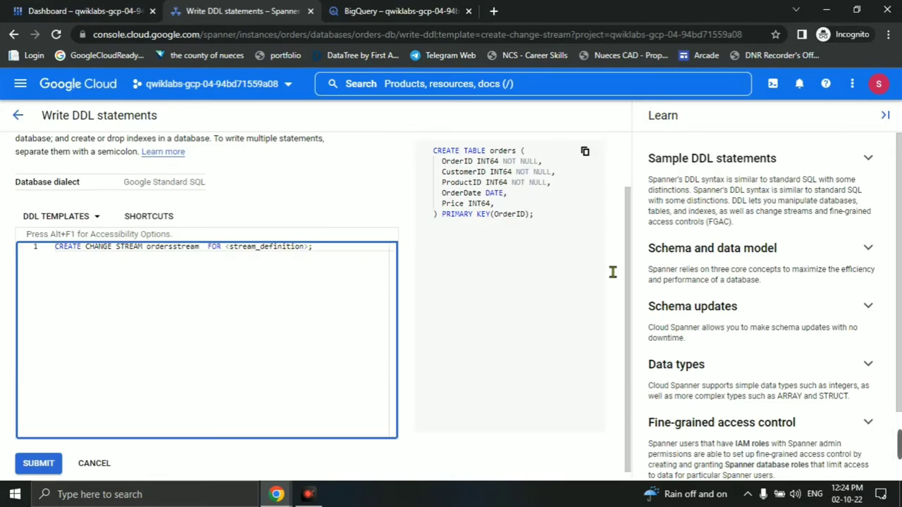
{"action": "left_click_drag", "start_coordinate": [227, 257], "coordinate": [317, 257]}
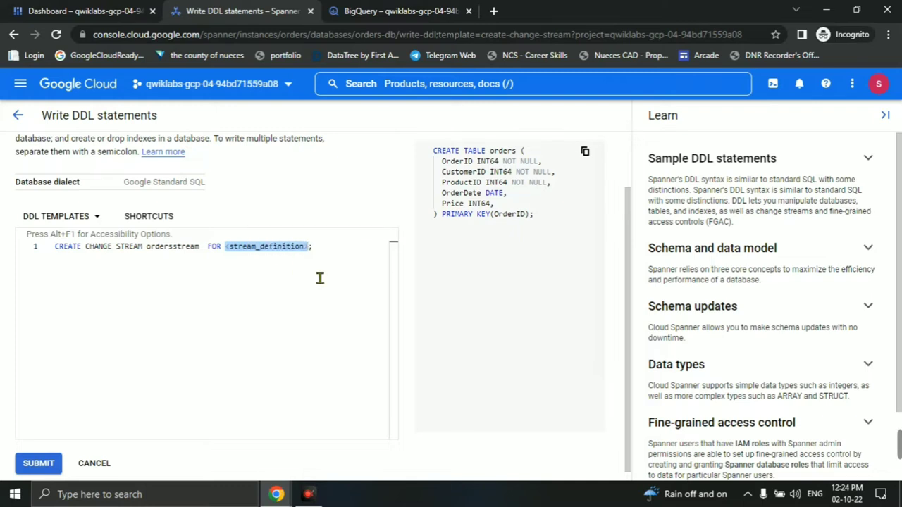
{"action": "key", "text": "ctrl+v"}
{"action": "scroll", "coordinate": [461, 289], "scroll_direction": "down", "scroll_amount": 3}
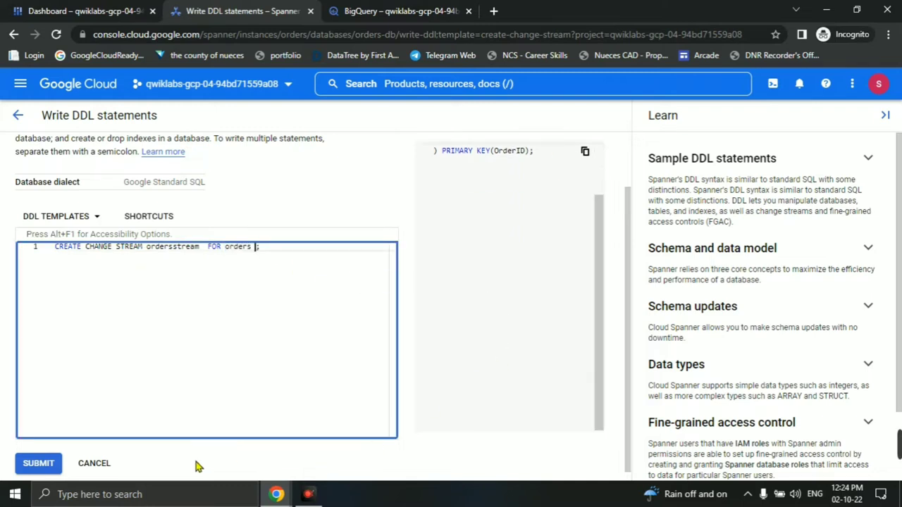
{"action": "left_click", "coordinate": [39, 464]}
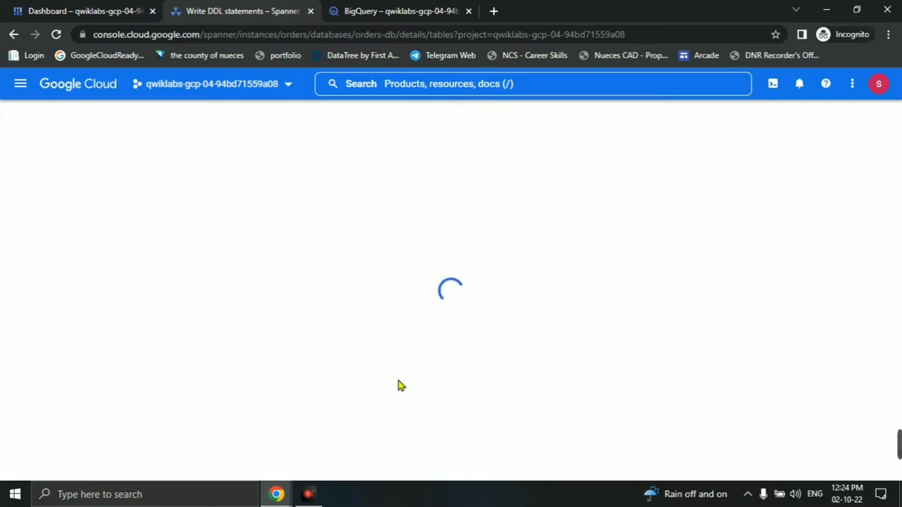
Copy the Dataflow job name streamjob from the lab's challenge tasks and return to the Cloud console
{"action": "key", "text": "alt+Tab"}
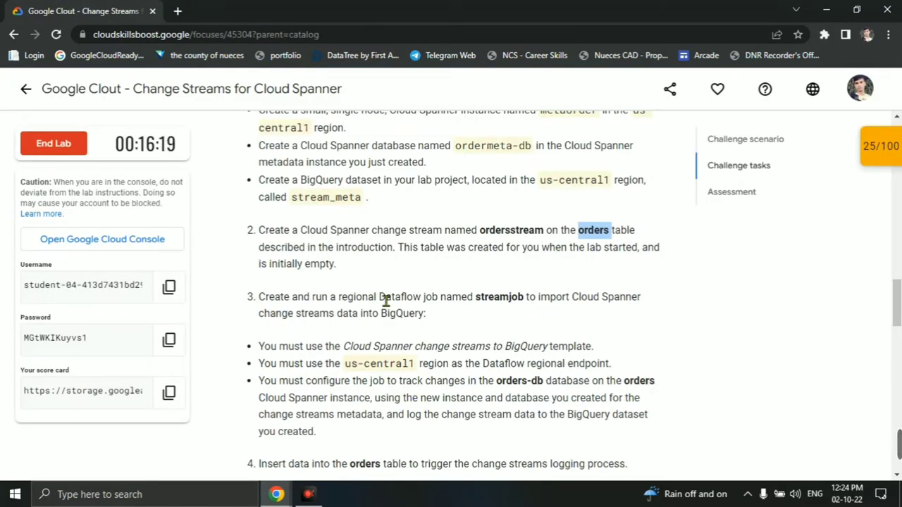
{"action": "left_click", "coordinate": [452, 333]}
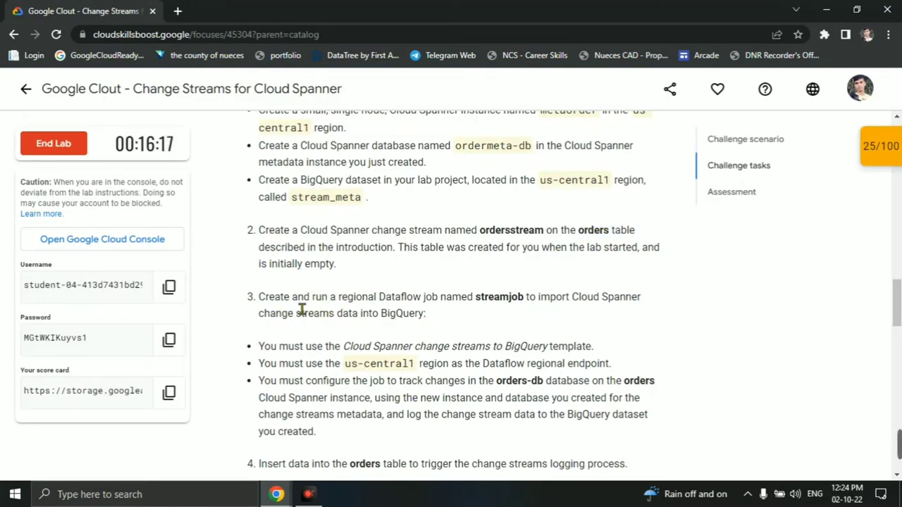
{"action": "left_click_drag", "start_coordinate": [261, 300], "coordinate": [430, 310]}
{"action": "left_click", "coordinate": [486, 310]}
{"action": "double_click", "coordinate": [509, 307]}
{"action": "key", "text": "ctrl+c"}
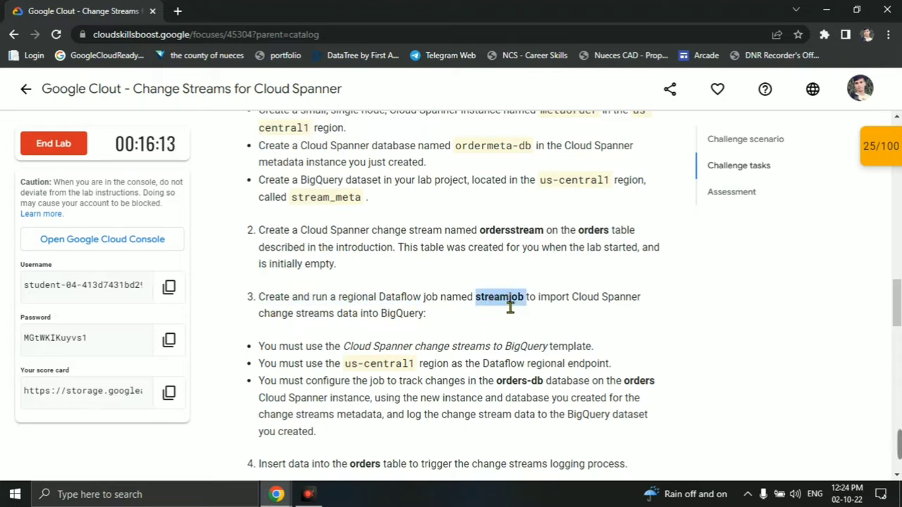
{"action": "key", "text": "alt+Tab"}
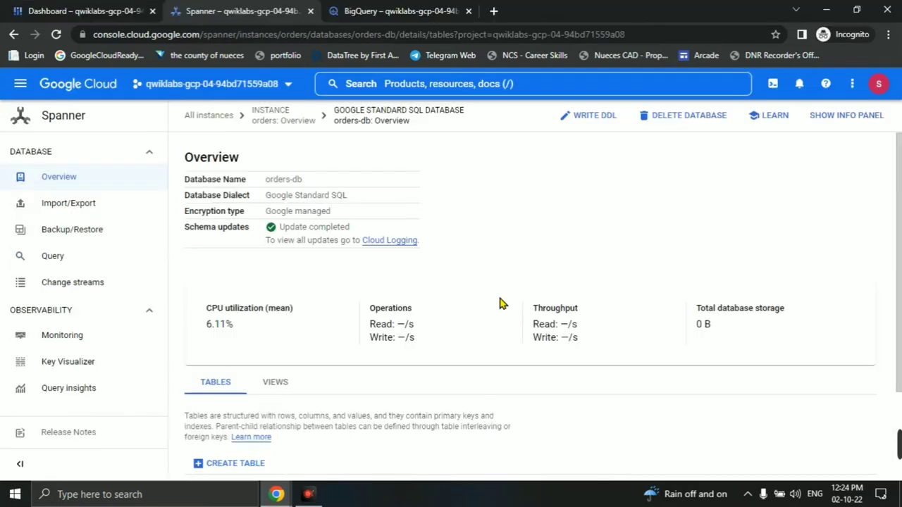
Search the Cloud console for Dataflow from the project dashboard and open its jobs page
{"action": "left_click", "coordinate": [84, 10]}
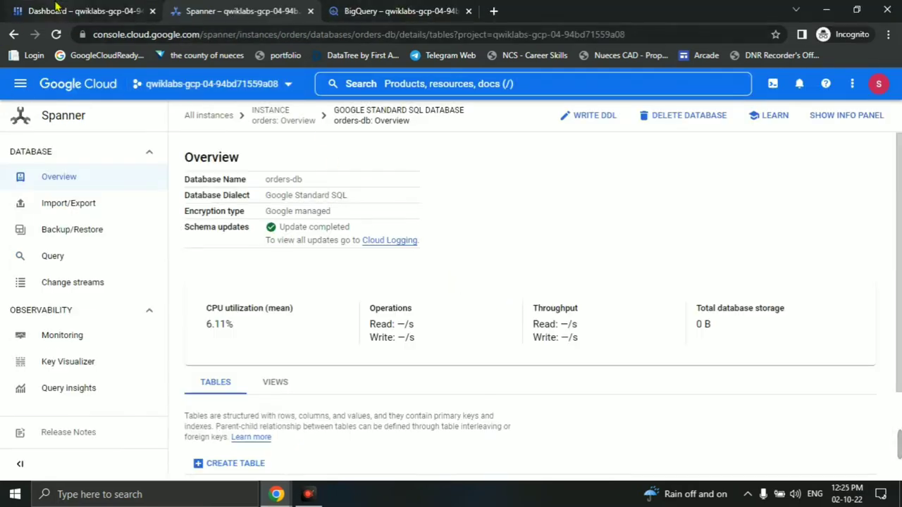
{"action": "type", "text": "d"}
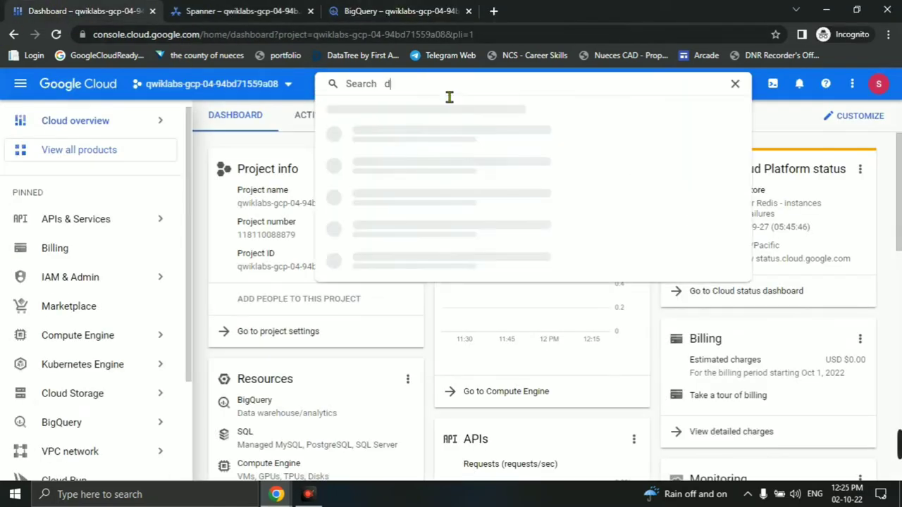
{"action": "type", "text": "ataflo"}
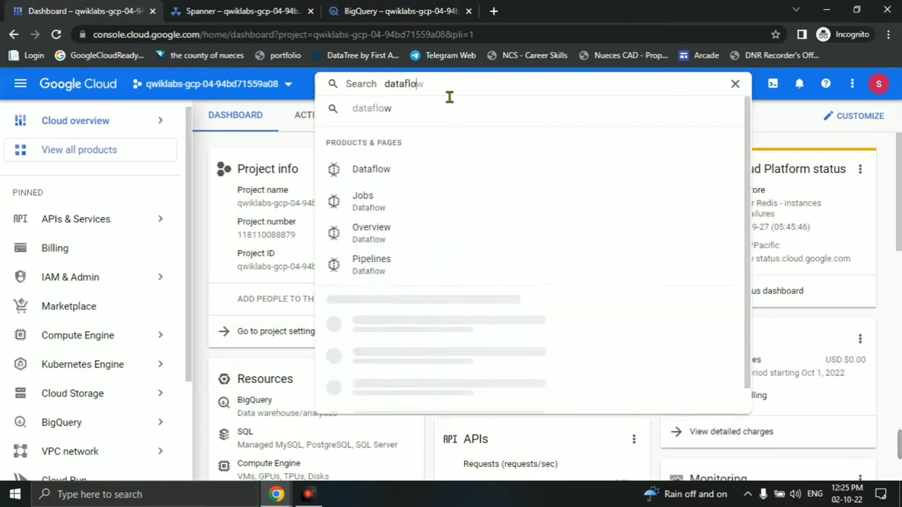
{"action": "left_click", "coordinate": [395, 171]}
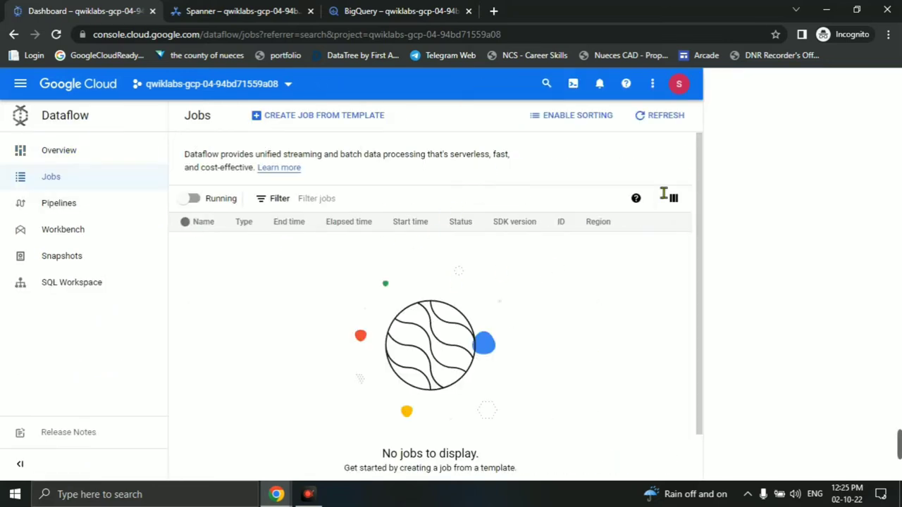
{"action": "left_click", "coordinate": [882, 85]}
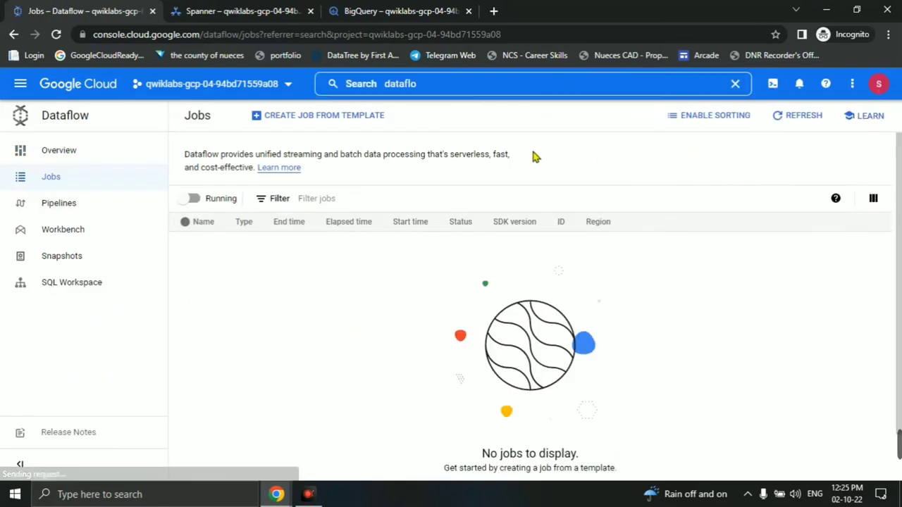
Start creating a Dataflow job from a template and name the job streamjob
{"action": "left_click", "coordinate": [291, 125]}
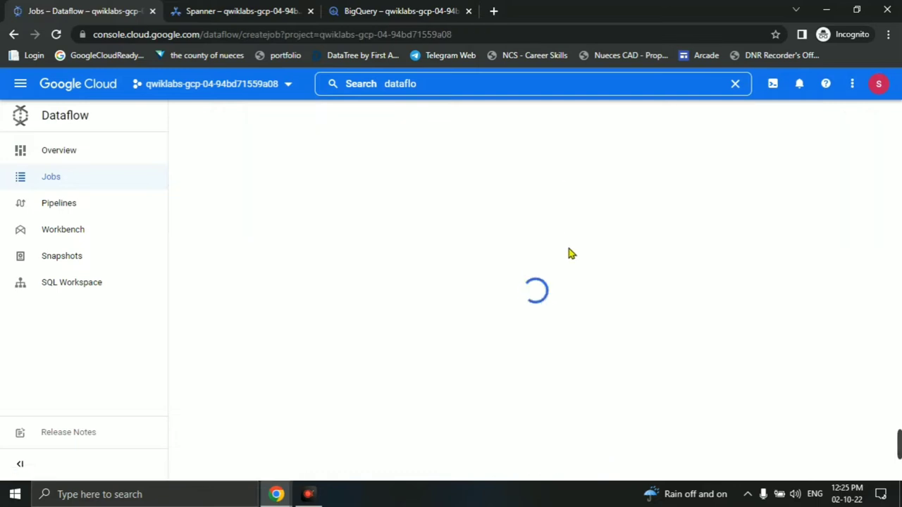
{"action": "left_click", "coordinate": [236, 172]}
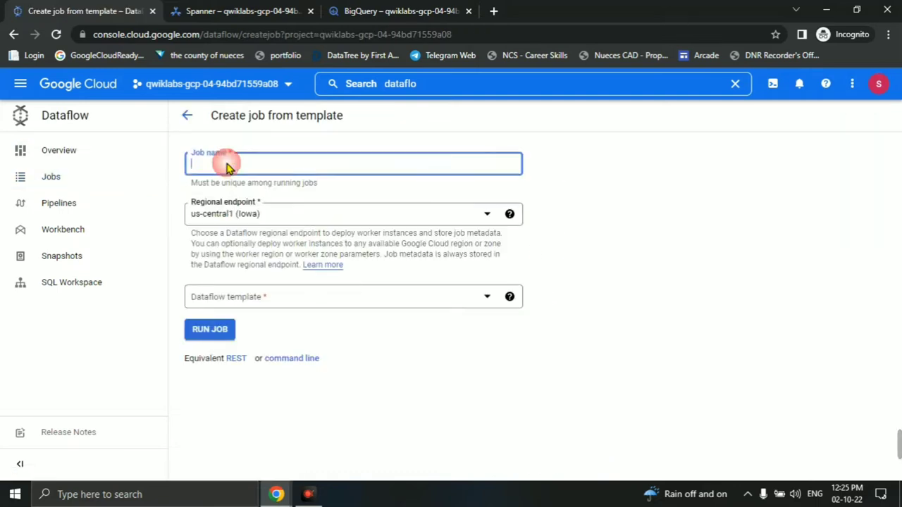
{"action": "key", "text": "ctrl+v"}
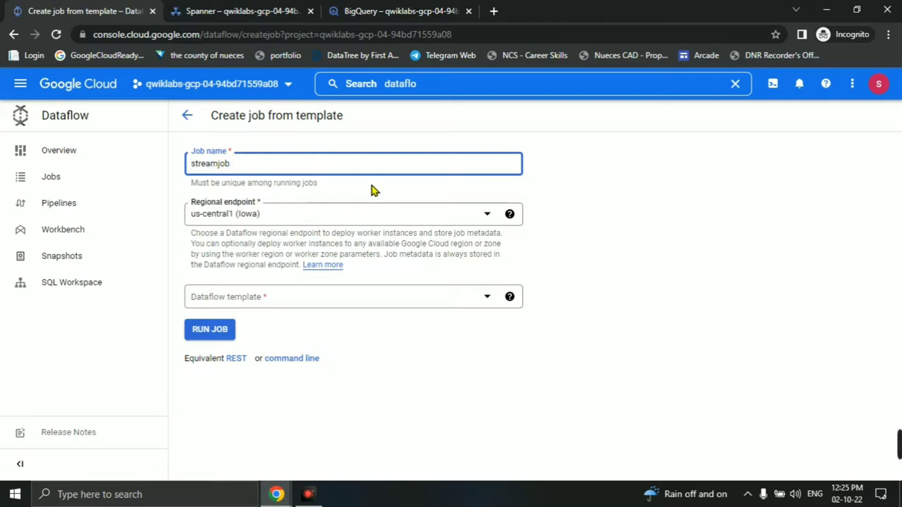
Check the template and region required by the lab, and select the Cloud Spanner change streams to BigQuery template for the job
{"action": "key", "text": "alt+Tab"}
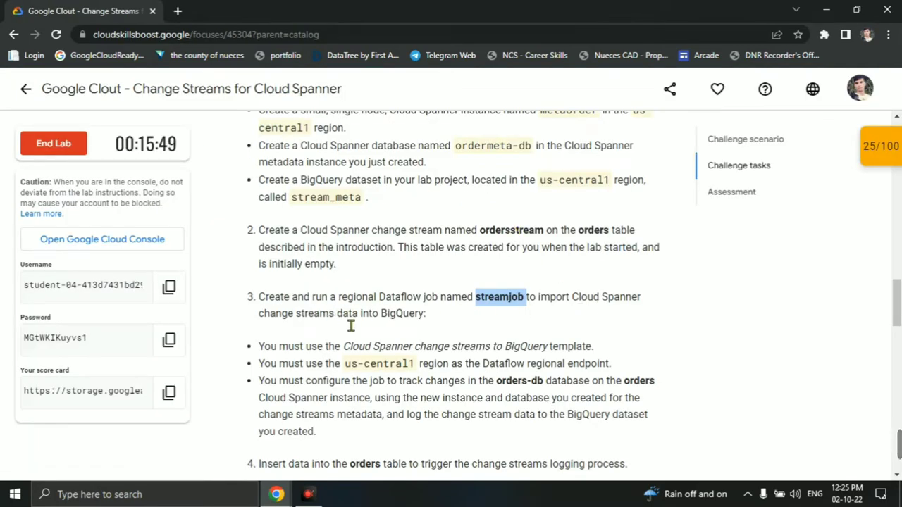
{"action": "left_click", "coordinate": [501, 331]}
{"action": "key", "text": "alt+Tab"}
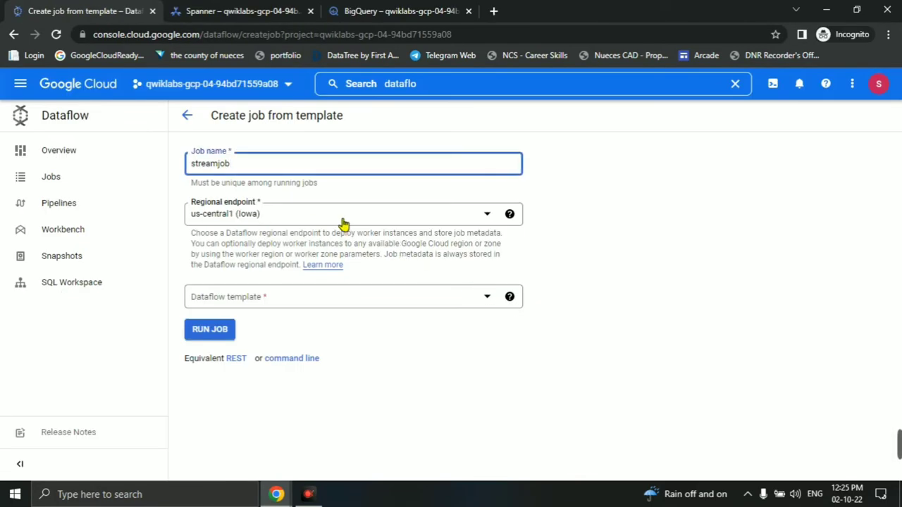
{"action": "left_click", "coordinate": [348, 305]}
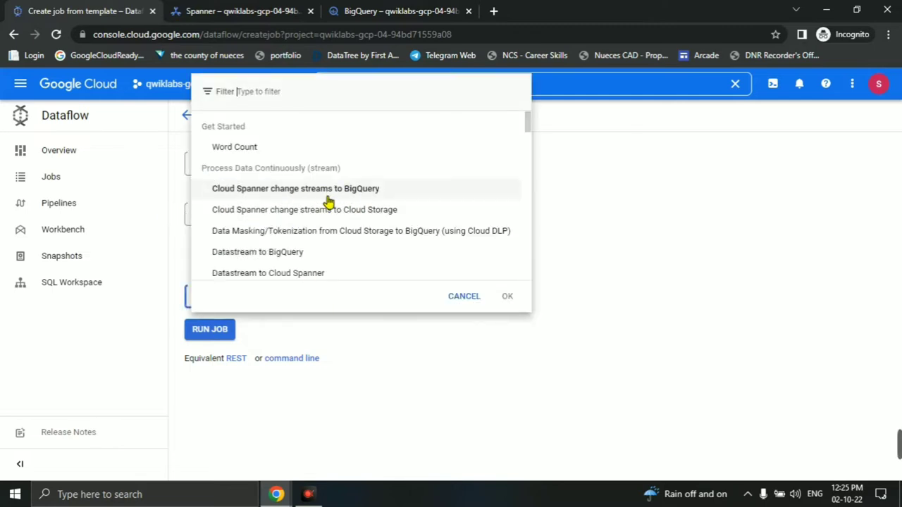
{"action": "left_click", "coordinate": [362, 193]}
Compare the lab's challenge tasks with the required parameters of the Dataflow job form
{"action": "key", "text": "alt+Tab"}
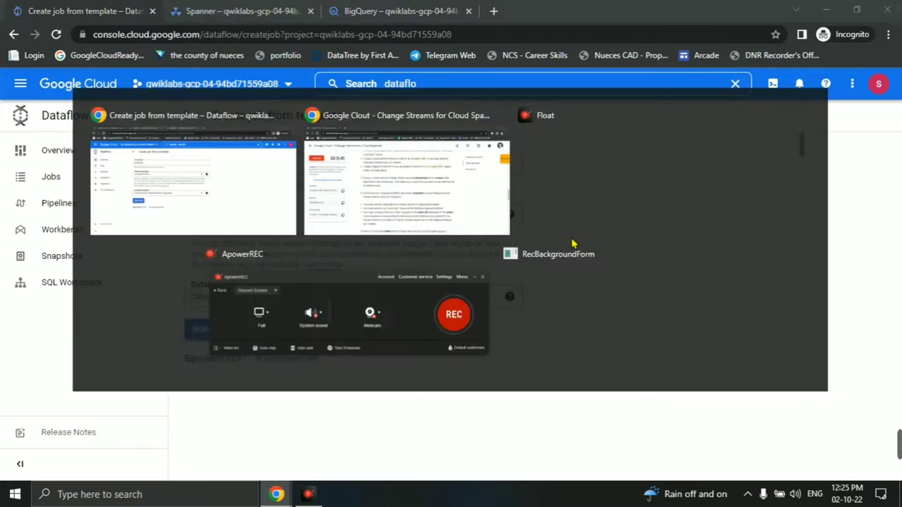
{"action": "scroll", "coordinate": [595, 273], "scroll_direction": "up", "scroll_amount": 1}
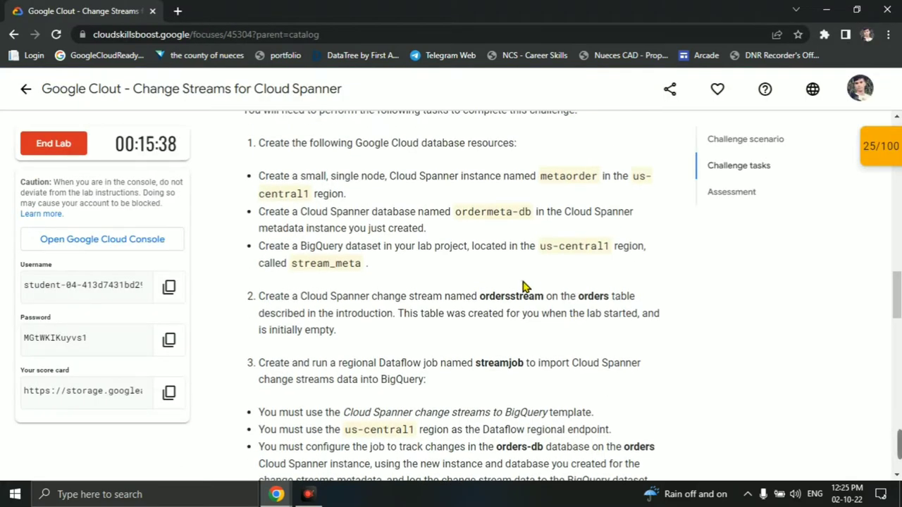
{"action": "scroll", "coordinate": [608, 327], "scroll_direction": "down", "scroll_amount": 1}
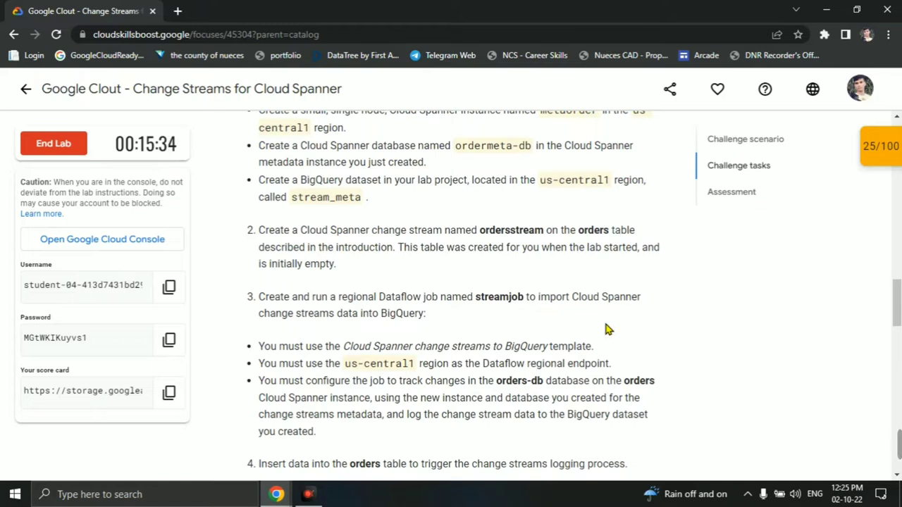
{"action": "key", "text": "alt+Tab"}
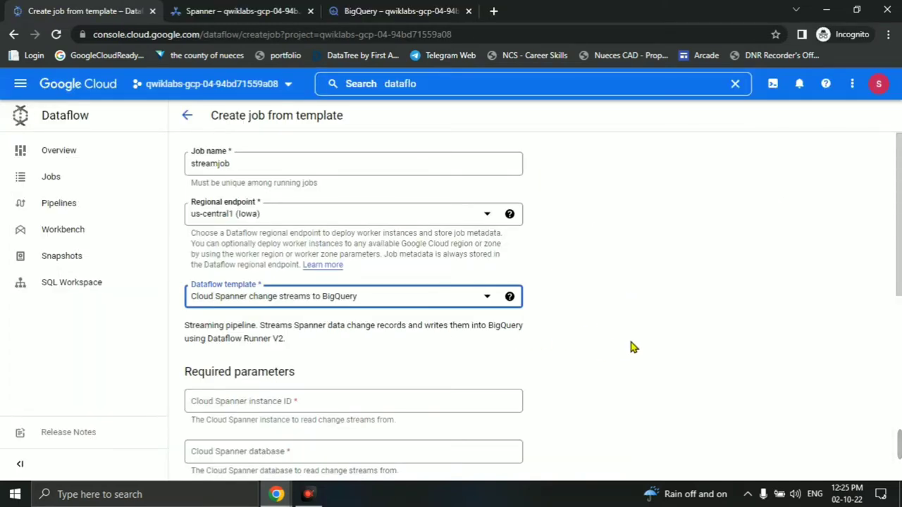
{"action": "key", "text": "alt+Tab"}
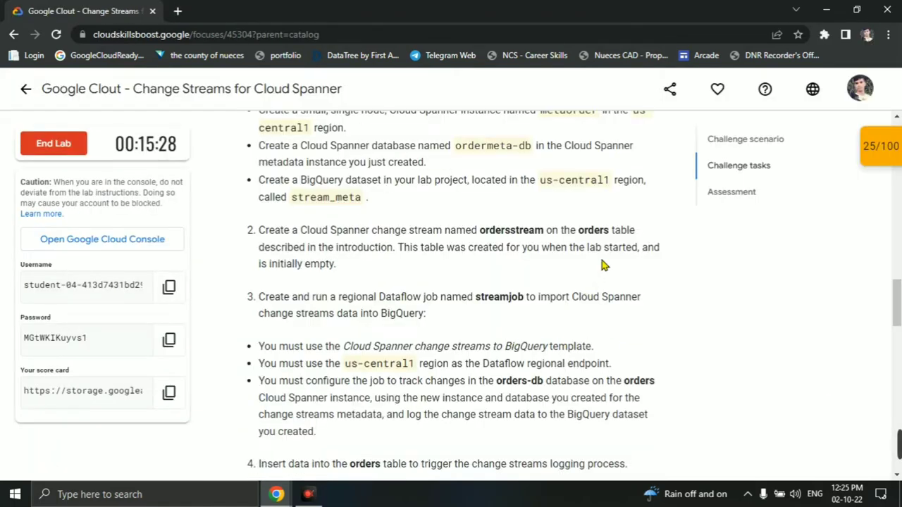
{"action": "key", "text": "alt+Tab"}
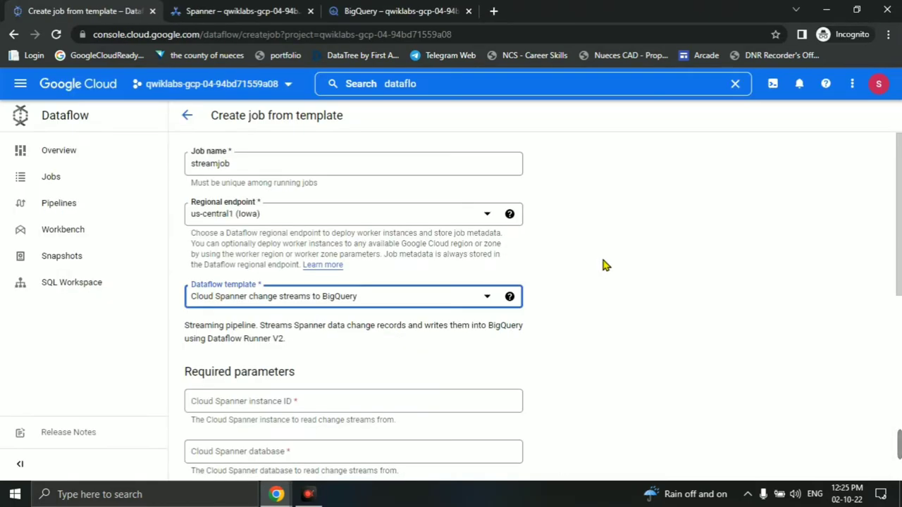
{"action": "key", "text": "alt+Tab"}
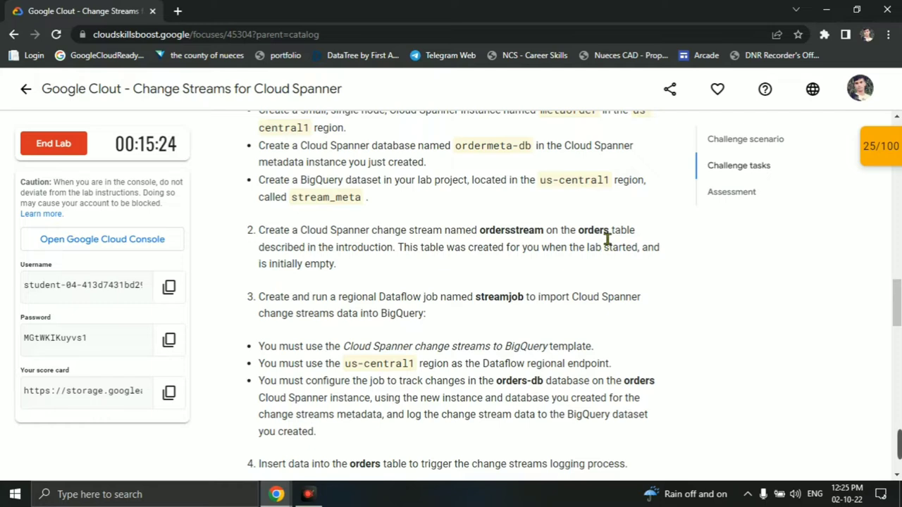
{"action": "double_click", "coordinate": [606, 236]}
{"action": "left_click", "coordinate": [654, 359]}
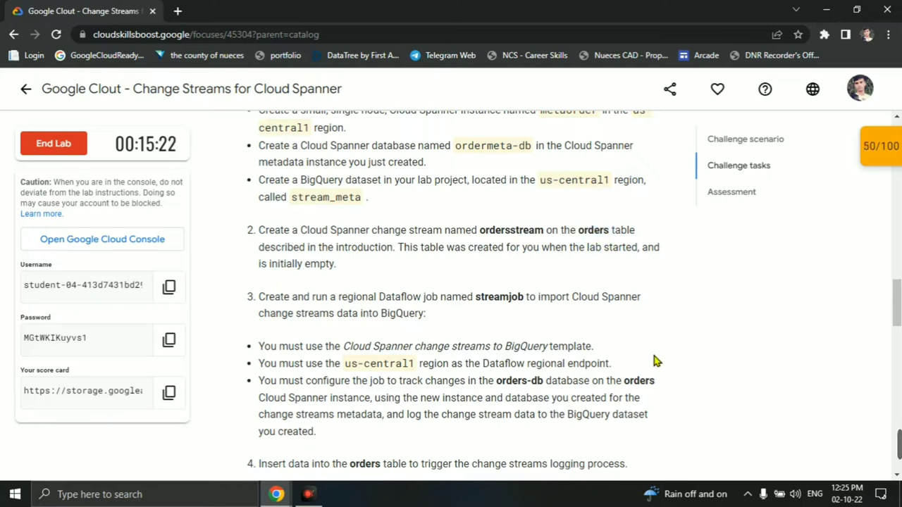
Copy the instance name orders from the lab tasks and enter it as the job's Cloud Spanner instance ID
{"action": "scroll", "coordinate": [346, 367], "scroll_direction": "down", "scroll_amount": 1}
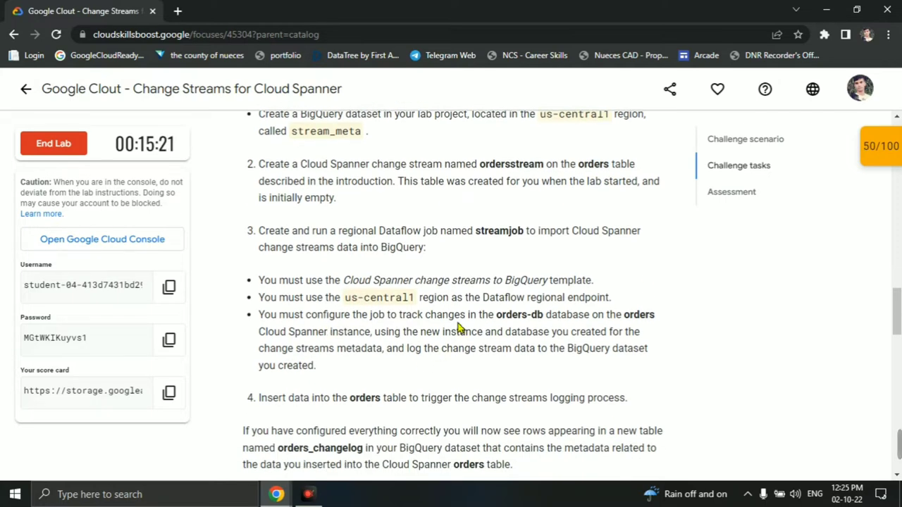
{"action": "double_click", "coordinate": [644, 317]}
{"action": "key", "text": "ctrl+c"}
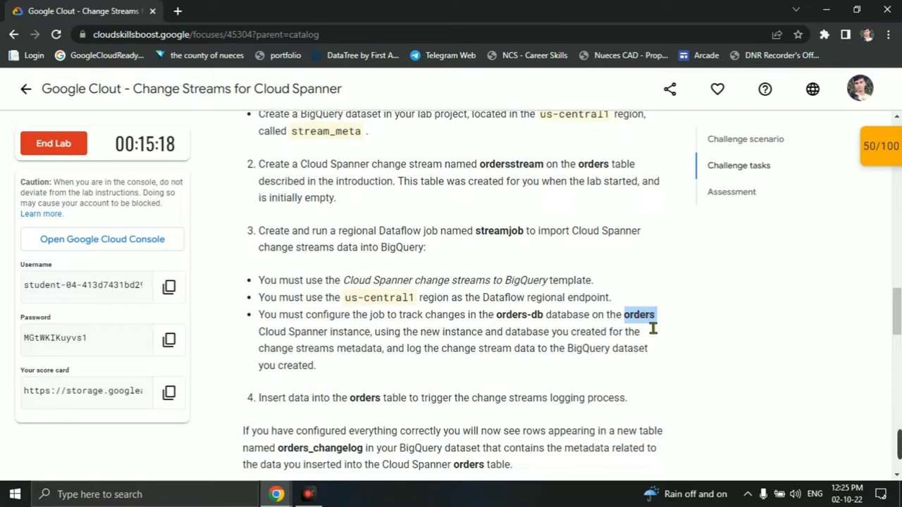
{"action": "key", "text": "alt+Tab"}
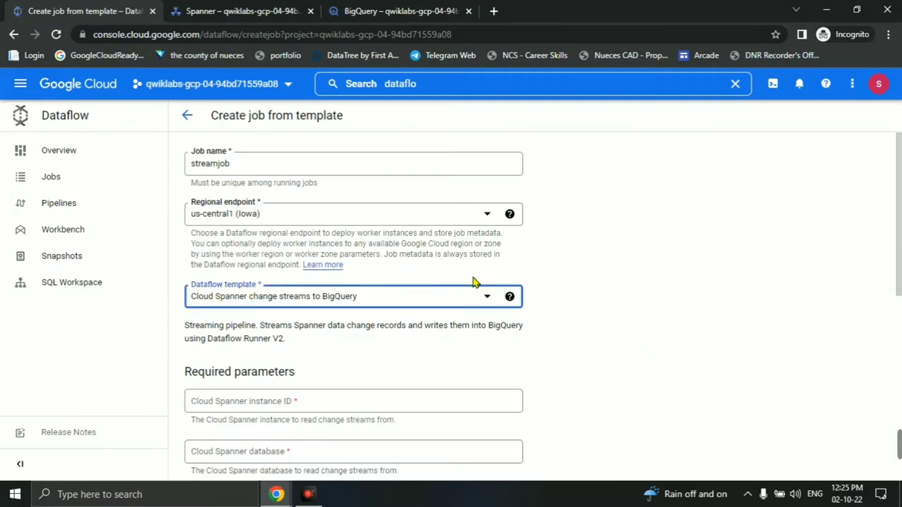
{"action": "left_click", "coordinate": [288, 403]}
{"action": "key", "text": "ctrl+v"}
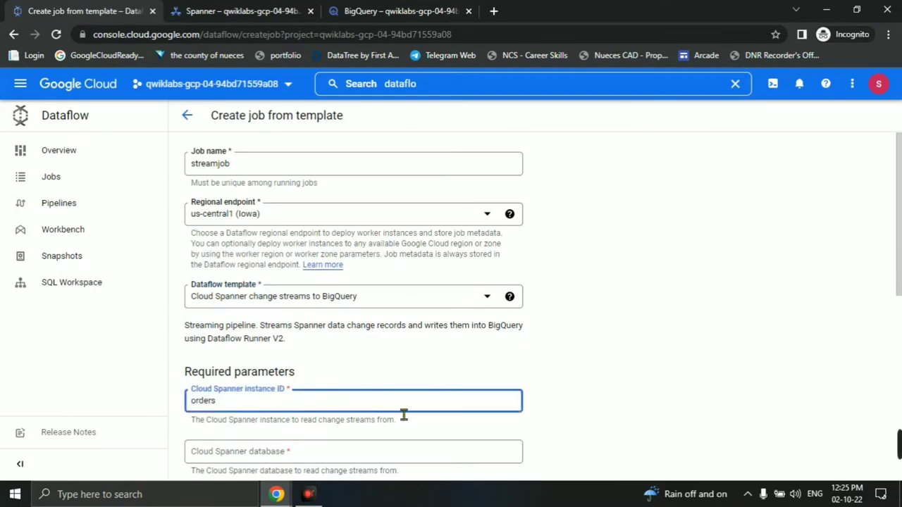
{"action": "left_click", "coordinate": [654, 416]}
Copy the database name orders-db from the lab tasks and enter it as the job's Cloud Spanner database
{"action": "scroll", "coordinate": [215, 350], "scroll_direction": "down", "scroll_amount": 2}
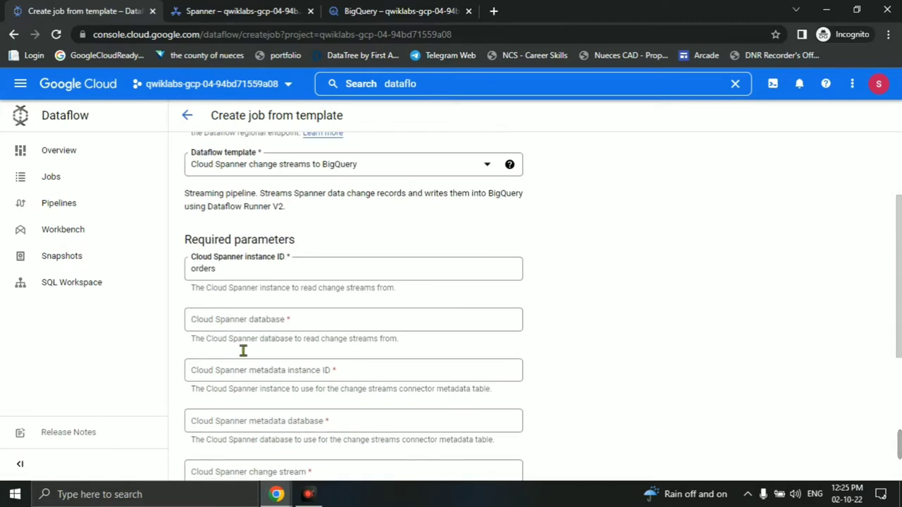
{"action": "key", "text": "alt+Tab"}
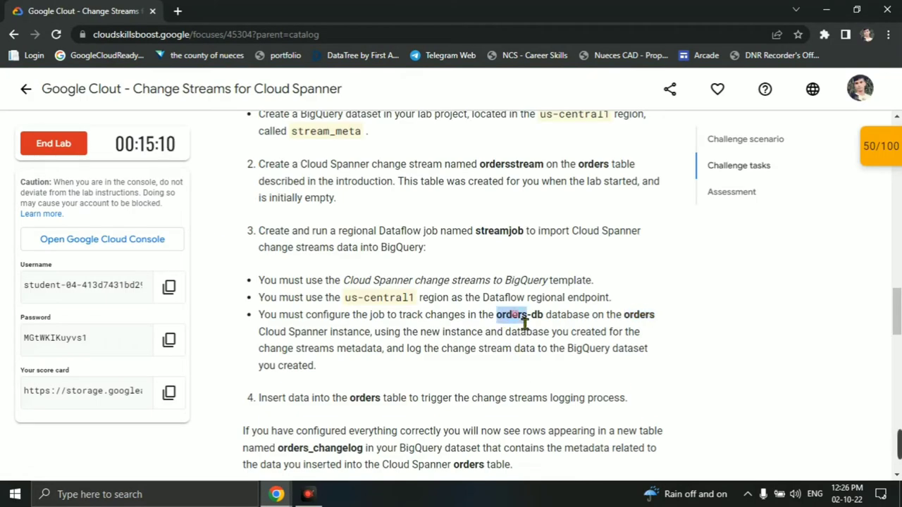
{"action": "triple_click", "coordinate": [519, 317]}
{"action": "left_click", "coordinate": [529, 318]}
{"action": "left_click_drag", "start_coordinate": [543, 317], "coordinate": [510, 328]}
{"action": "key", "text": "ctrl+c"}
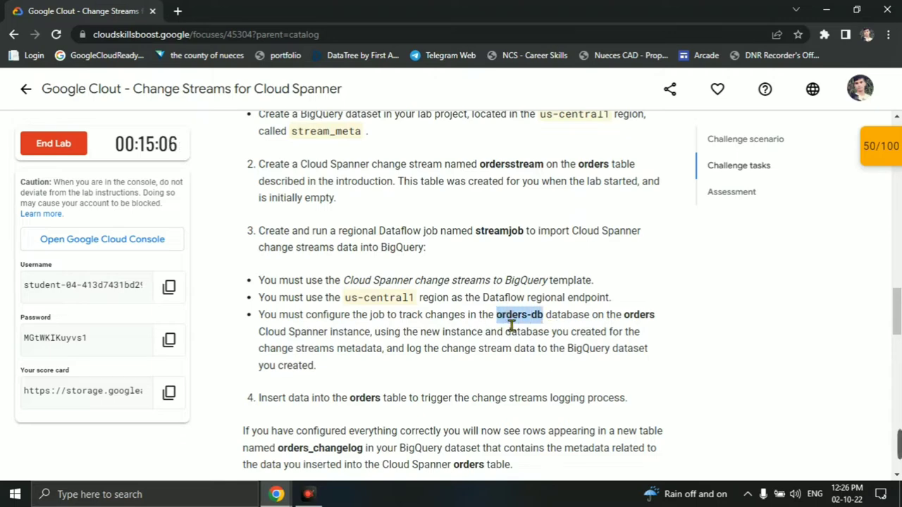
{"action": "key", "text": "alt+Tab"}
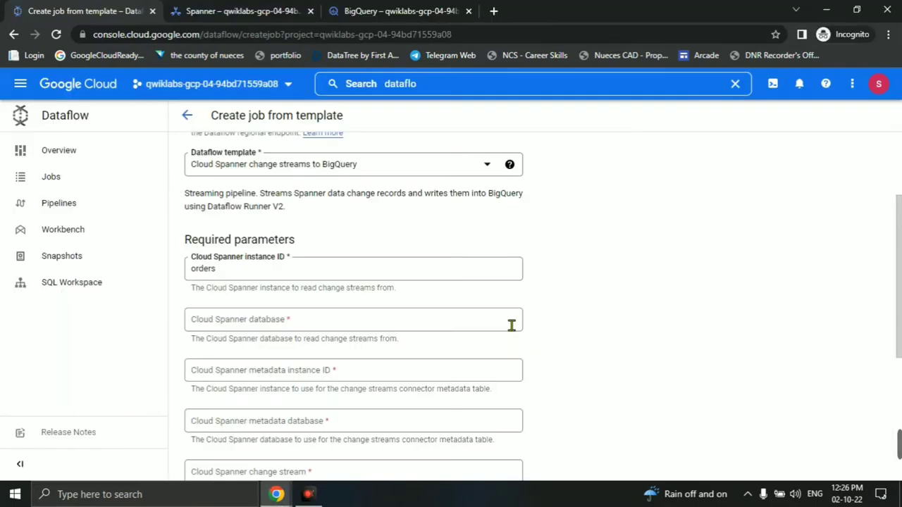
{"action": "left_click", "coordinate": [278, 319]}
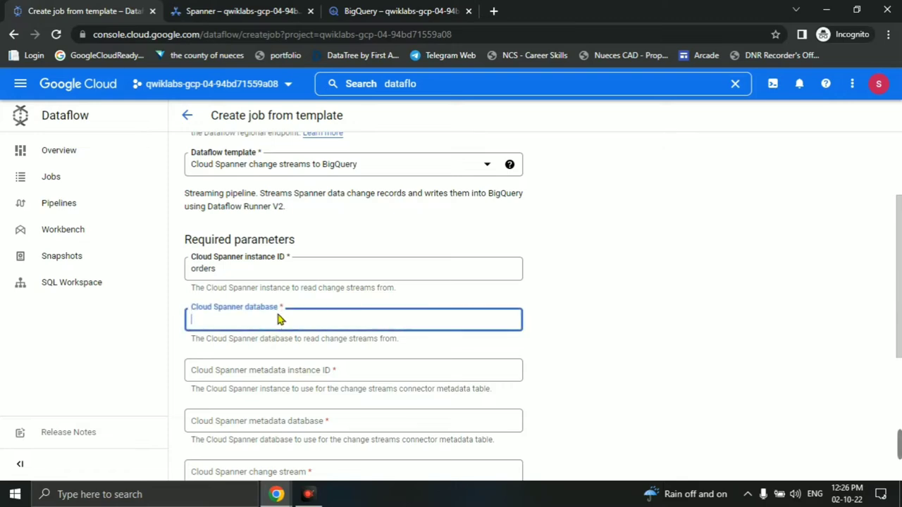
{"action": "key", "text": "ctrl+v"}
{"action": "left_click", "coordinate": [624, 314]}
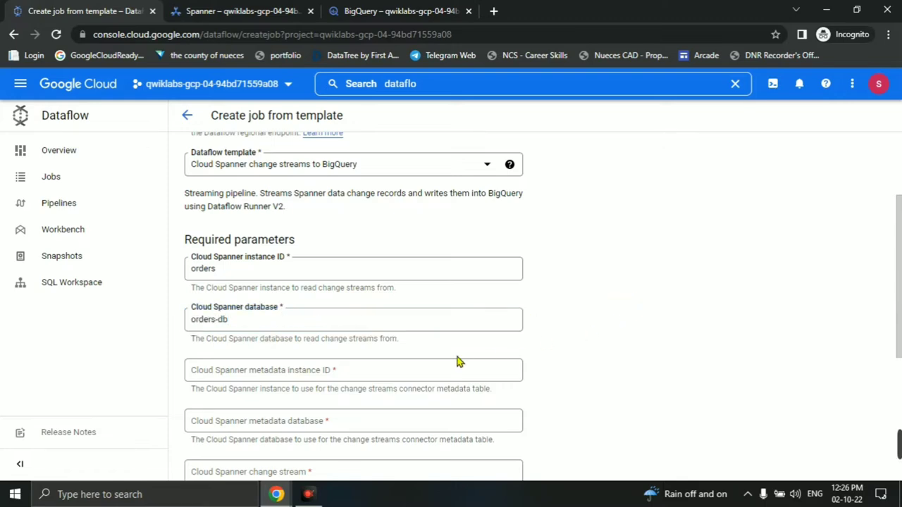
Copy the instance name metaorder from the lab tasks and enter it as the job's Cloud Spanner metadata instance ID
{"action": "key", "text": "alt+Tab"}
{"action": "scroll", "coordinate": [486, 335], "scroll_direction": "up", "scroll_amount": 3}
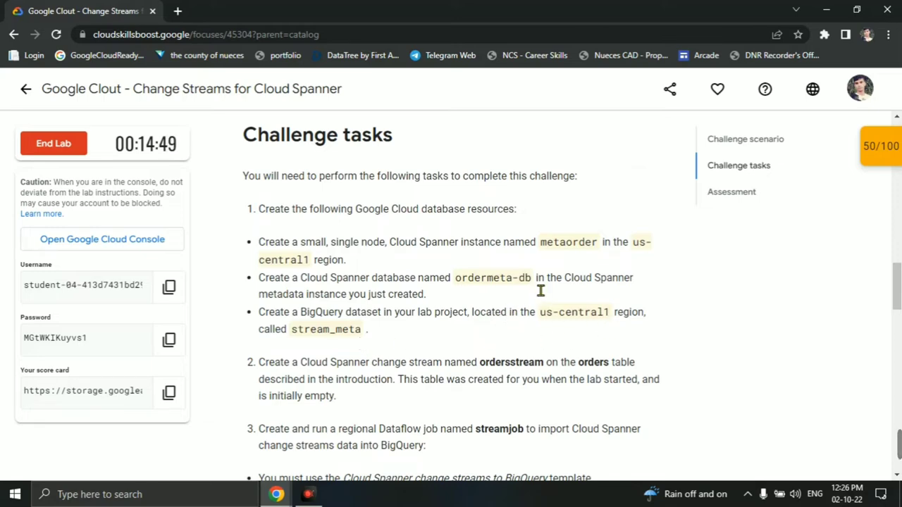
{"action": "left_click_drag", "start_coordinate": [539, 288], "coordinate": [454, 281]}
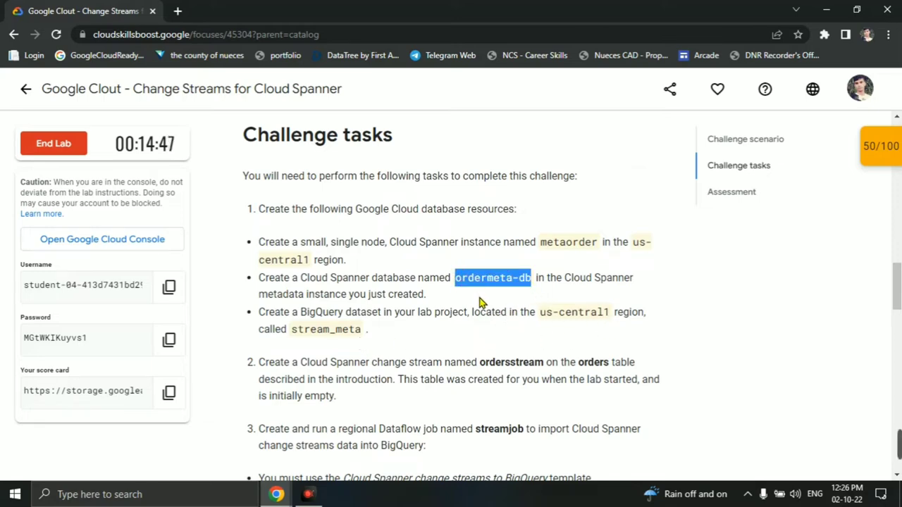
{"action": "key", "text": "alt+Tab"}
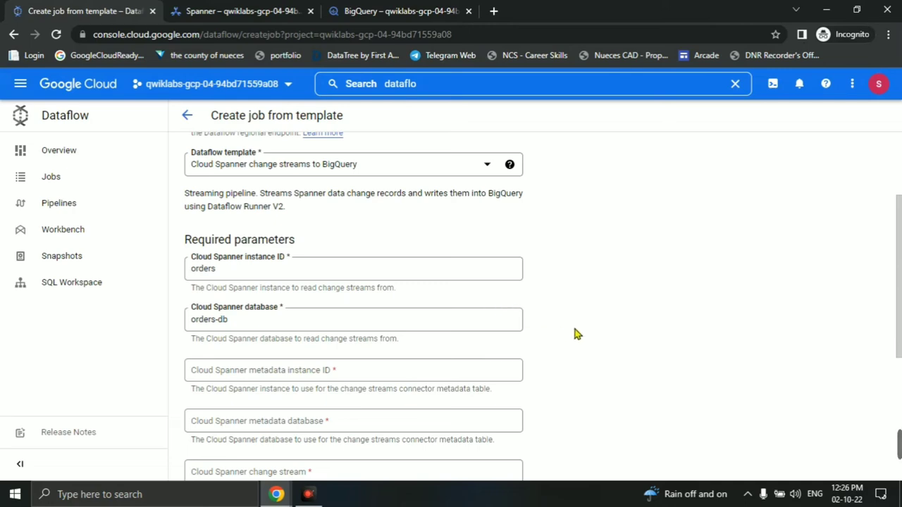
{"action": "scroll", "coordinate": [574, 334], "scroll_direction": "down", "scroll_amount": 1}
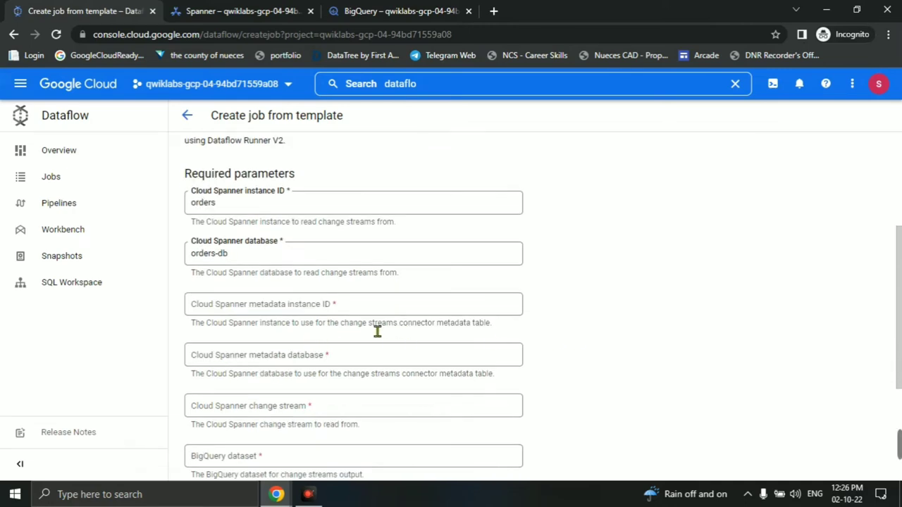
{"action": "key", "text": "alt+Tab"}
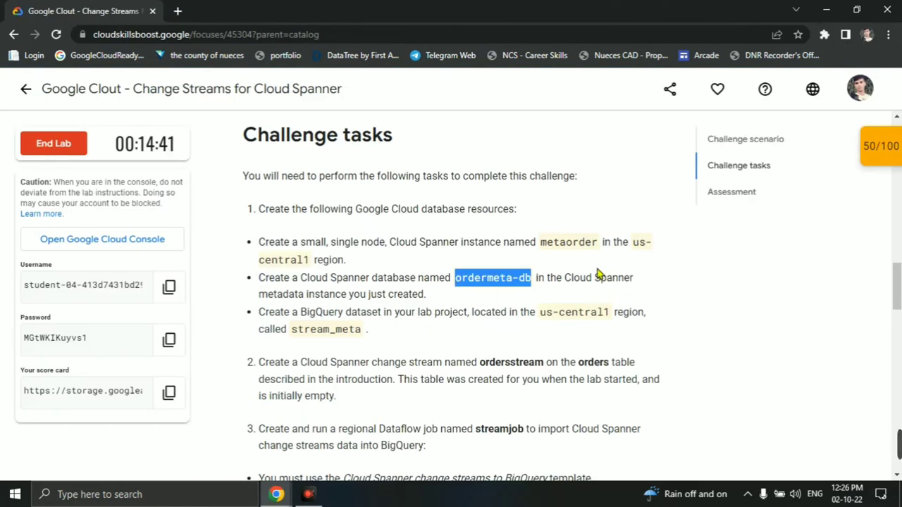
{"action": "left_click_drag", "start_coordinate": [602, 248], "coordinate": [551, 257]}
{"action": "key", "text": "ctrl+c"}
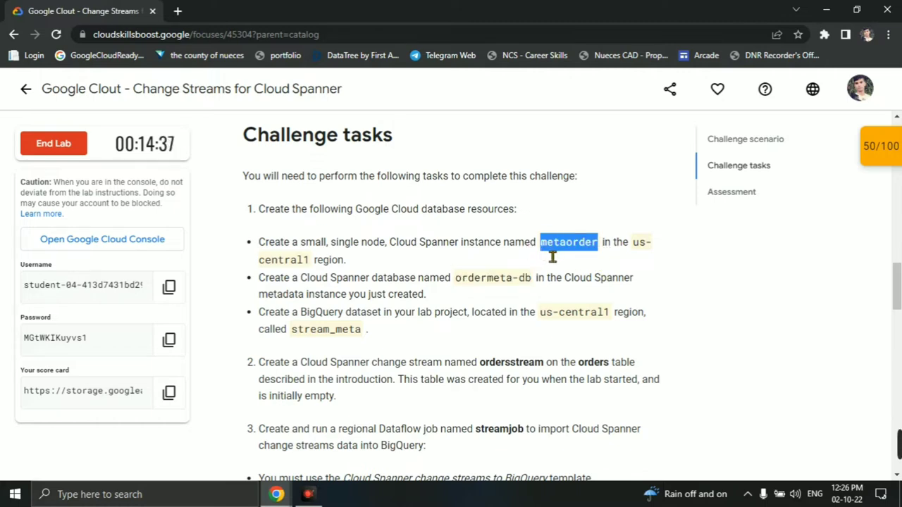
{"action": "key", "text": "alt+Tab"}
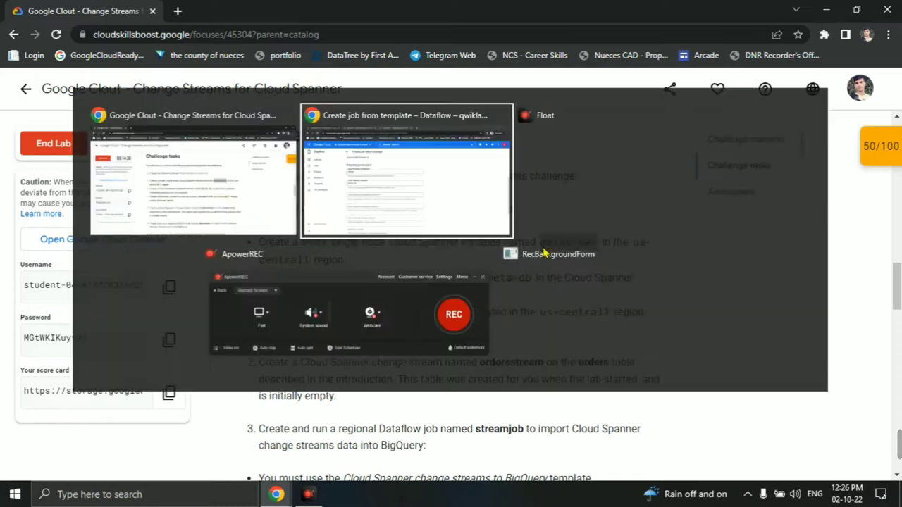
{"action": "left_click", "coordinate": [273, 313]}
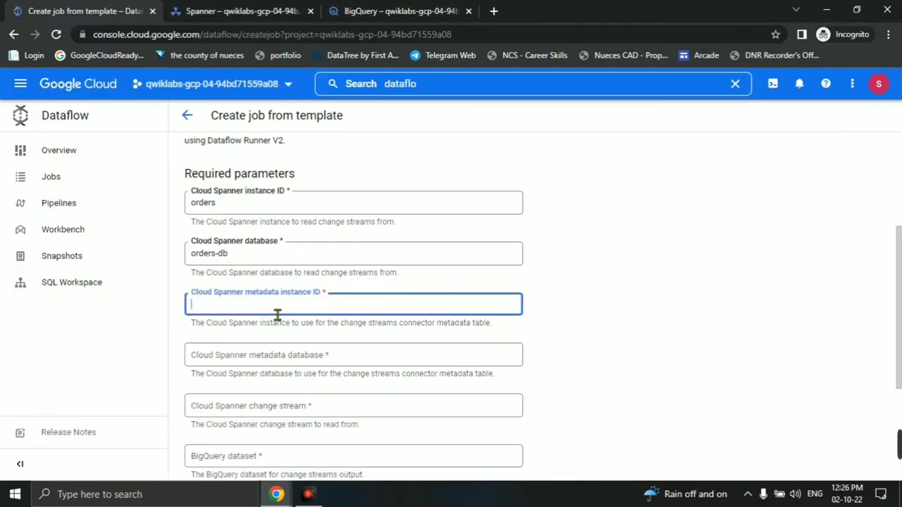
{"action": "key", "text": "ctrl+v"}
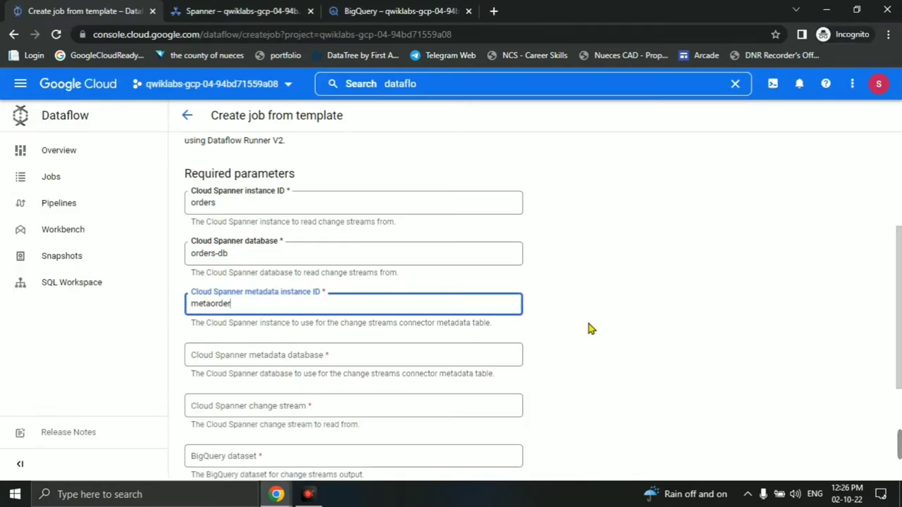
Copy the database name ordermeta-db from the lab tasks and enter it as the job's Cloud Spanner metadata database
{"action": "scroll", "coordinate": [590, 329], "scroll_direction": "down", "scroll_amount": 1}
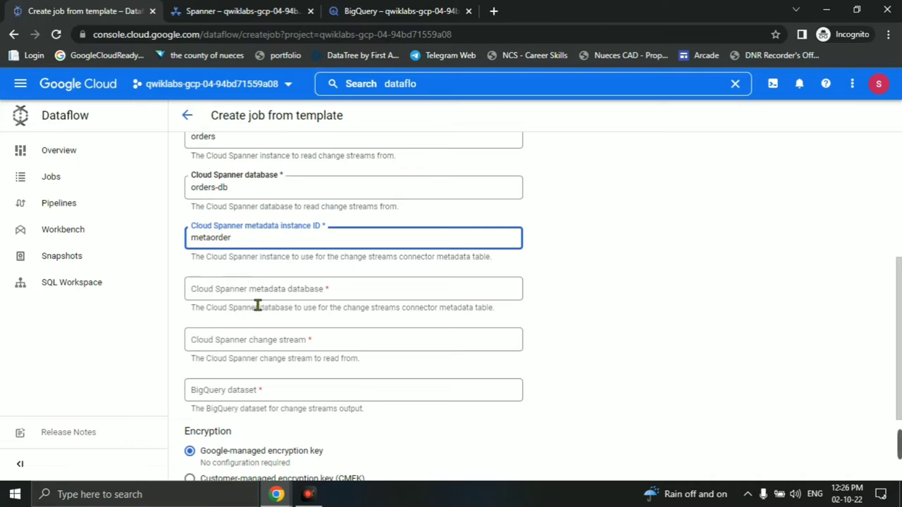
{"action": "key", "text": "alt+Tab"}
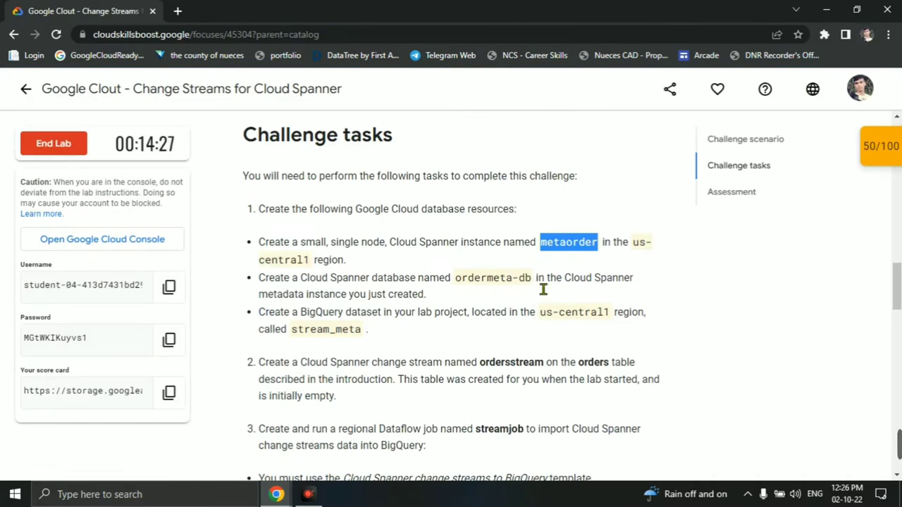
{"action": "left_click_drag", "start_coordinate": [539, 289], "coordinate": [455, 282]}
{"action": "key", "text": "ctrl+c"}
{"action": "key", "text": "alt+Tab"}
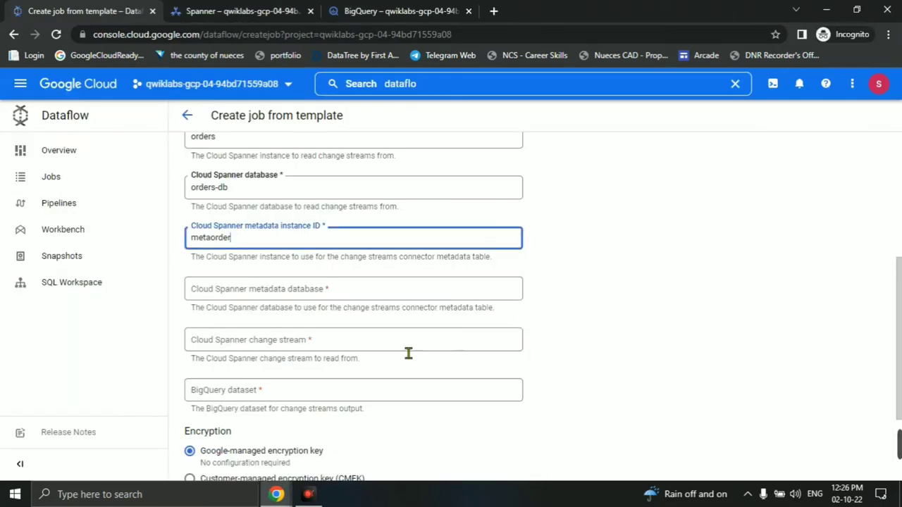
{"action": "left_click", "coordinate": [260, 299]}
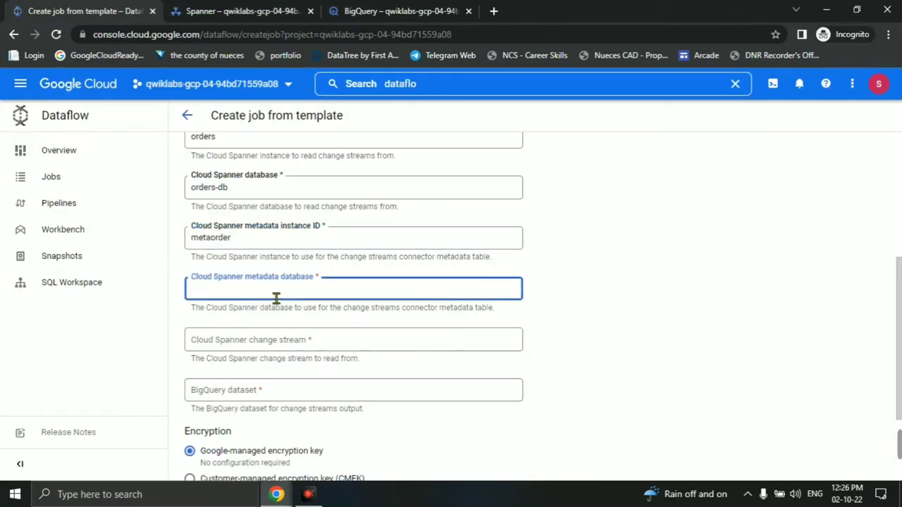
{"action": "key", "text": "ctrl+v"}
{"action": "left_click", "coordinate": [643, 376]}
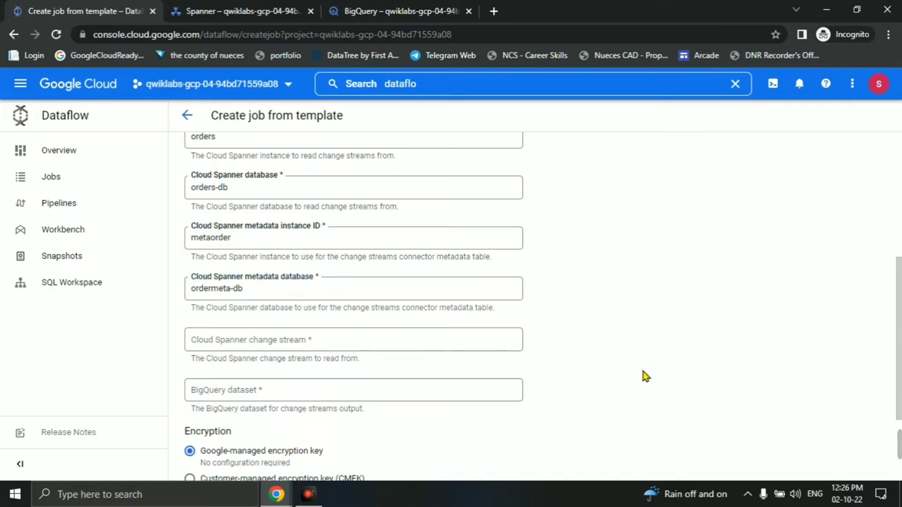
Copy the change stream name ordersstream from the lab tasks and enter it as the job's Cloud Spanner change stream
{"action": "key", "text": "alt+Tab"}
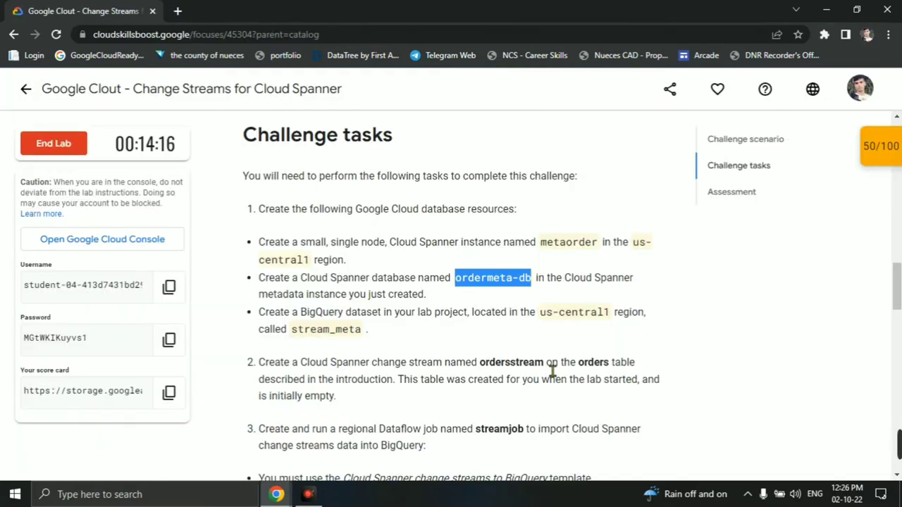
{"action": "scroll", "coordinate": [513, 359], "scroll_direction": "down", "scroll_amount": 1}
{"action": "left_click_drag", "start_coordinate": [546, 303], "coordinate": [500, 312]}
{"action": "key", "text": "ctrl+c"}
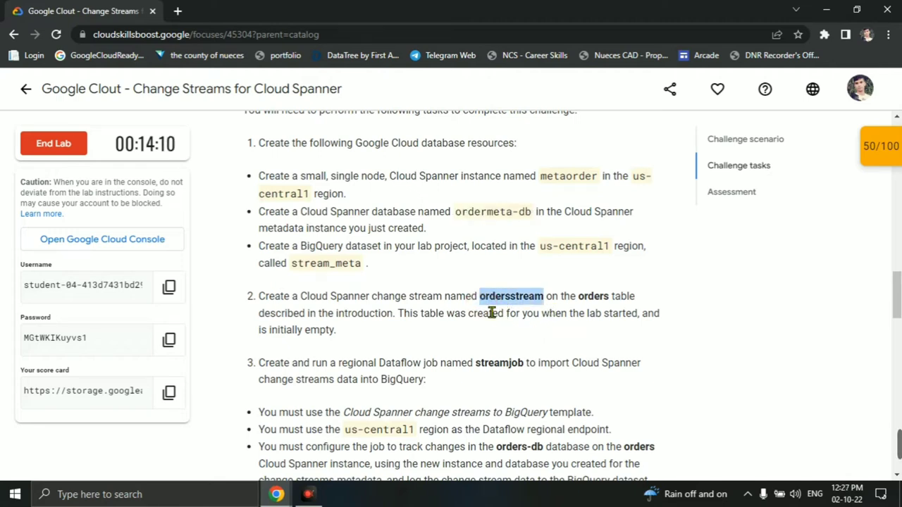
{"action": "key", "text": "alt+Tab"}
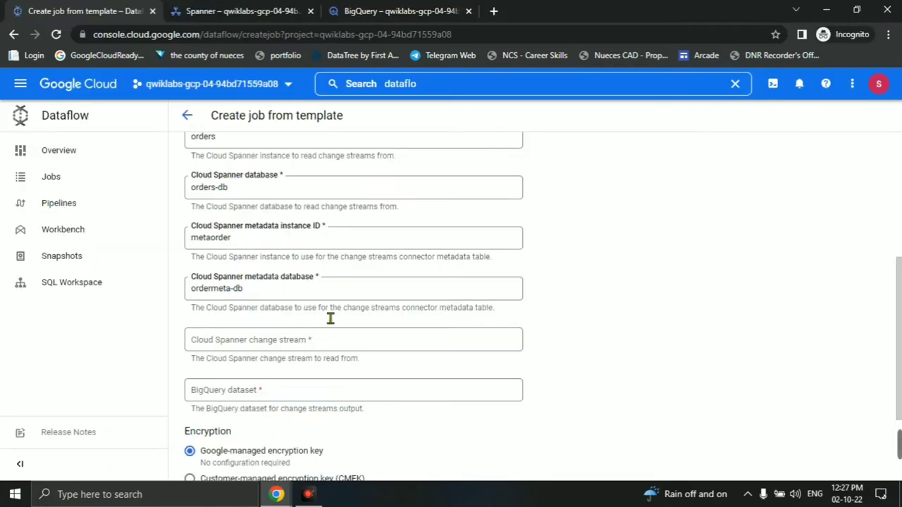
{"action": "scroll", "coordinate": [388, 333], "scroll_direction": "down", "scroll_amount": 1}
{"action": "scroll", "coordinate": [387, 334], "scroll_direction": "down", "scroll_amount": 1}
{"action": "left_click", "coordinate": [263, 282]}
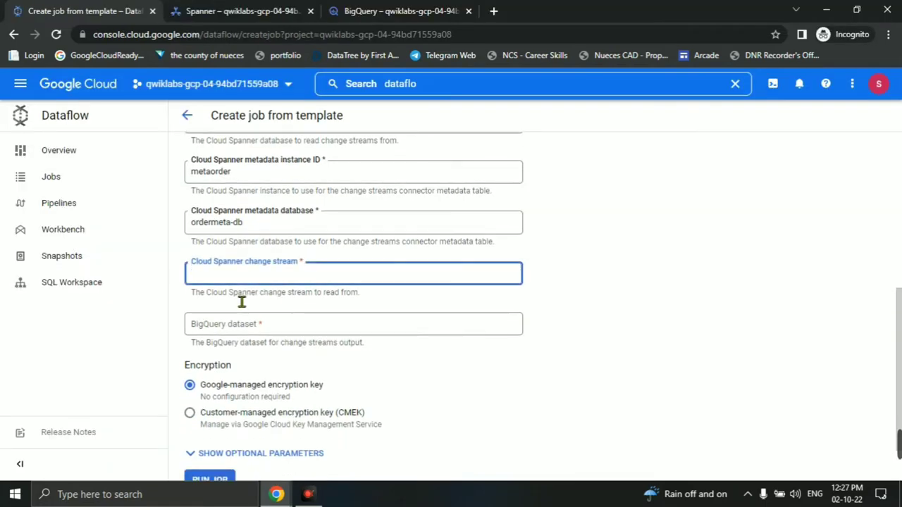
{"action": "key", "text": "ctrl+v"}
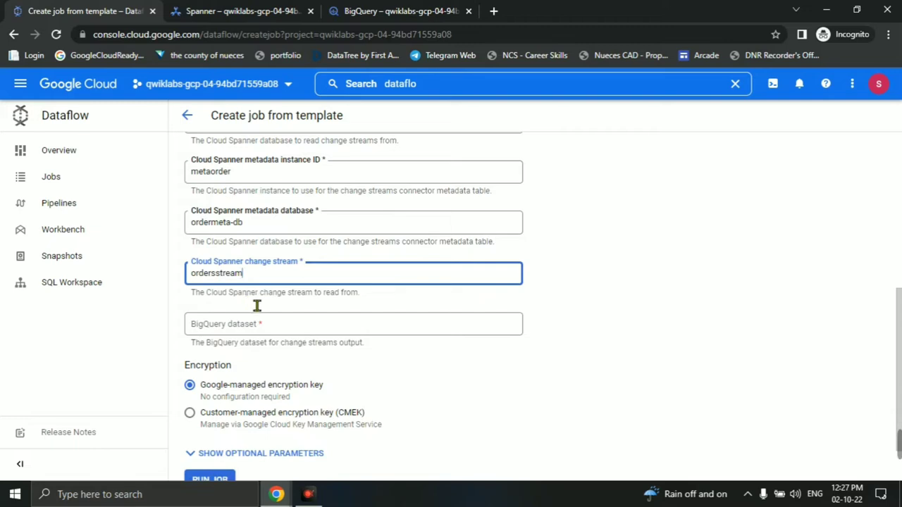
{"action": "left_click", "coordinate": [254, 307]}
Copy the dataset name stream_meta from the lab tasks and enter it as the job's BigQuery dataset
{"action": "key", "text": "alt+Tab"}
{"action": "scroll", "coordinate": [393, 342], "scroll_direction": "down", "scroll_amount": 1}
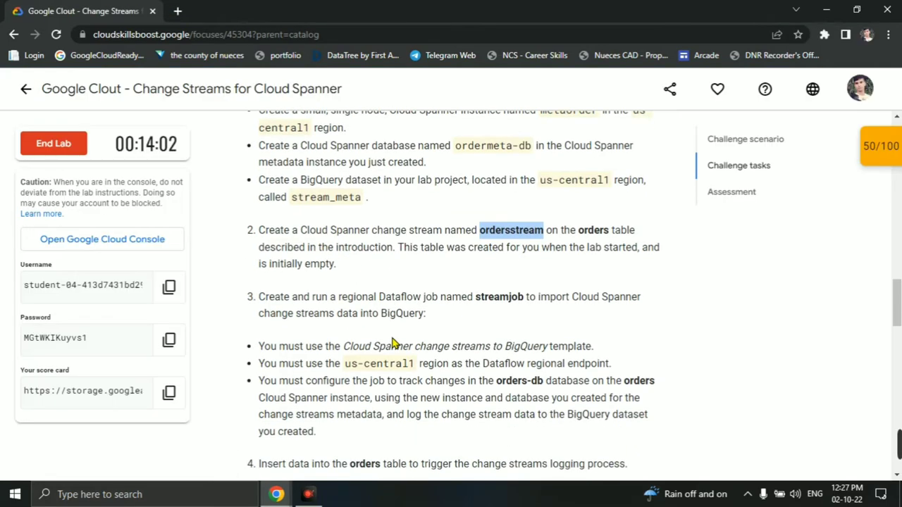
{"action": "scroll", "coordinate": [394, 343], "scroll_direction": "up", "scroll_amount": 1}
{"action": "scroll", "coordinate": [393, 343], "scroll_direction": "down", "scroll_amount": 2}
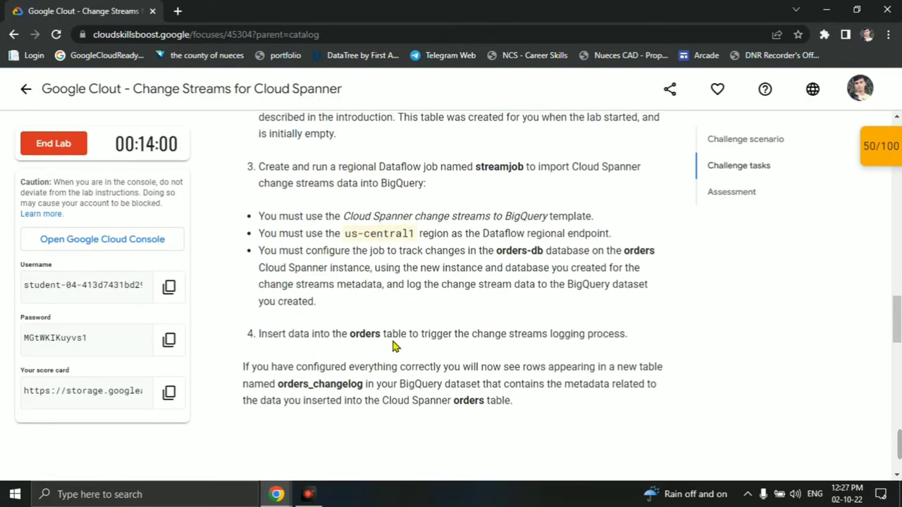
{"action": "scroll", "coordinate": [394, 346], "scroll_direction": "up", "scroll_amount": 3}
{"action": "scroll", "coordinate": [393, 346], "scroll_direction": "up", "scroll_amount": 1}
{"action": "left_click_drag", "start_coordinate": [292, 331], "coordinate": [364, 337]}
{"action": "key", "text": "ctrl+c"}
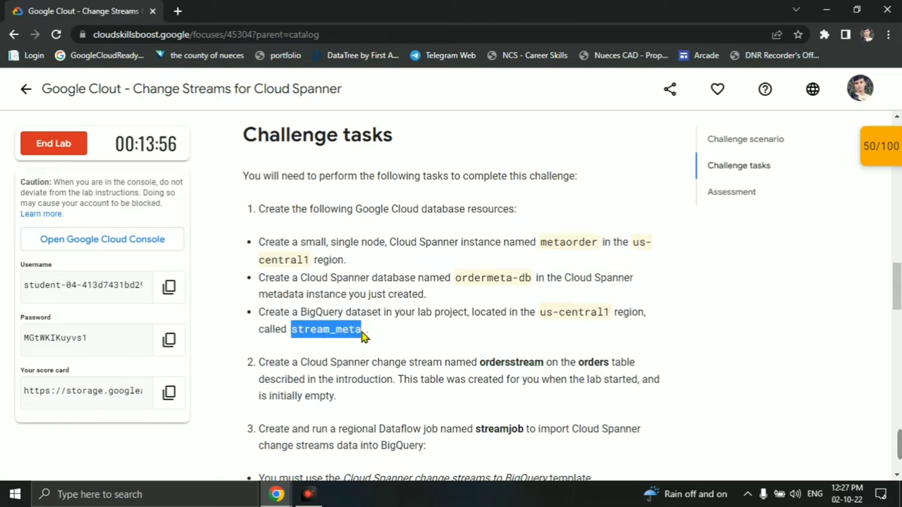
{"action": "key", "text": "alt+Tab"}
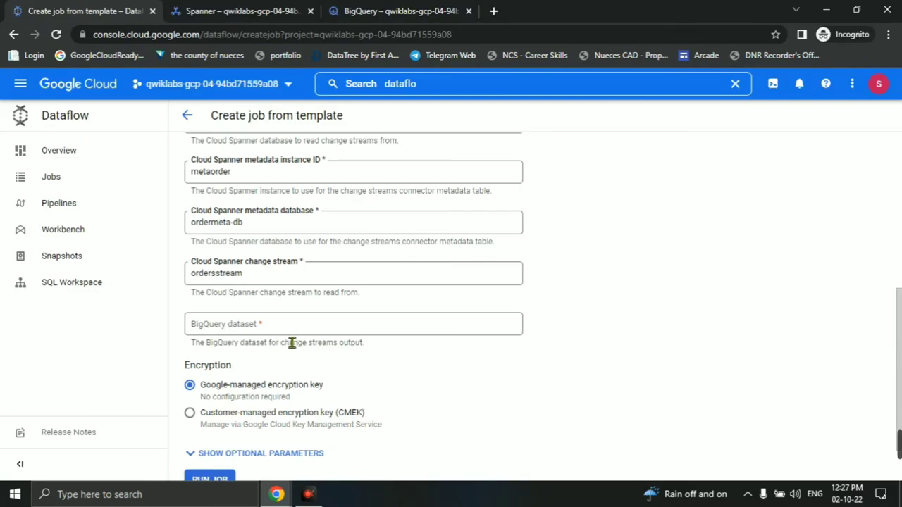
{"action": "left_click", "coordinate": [295, 330]}
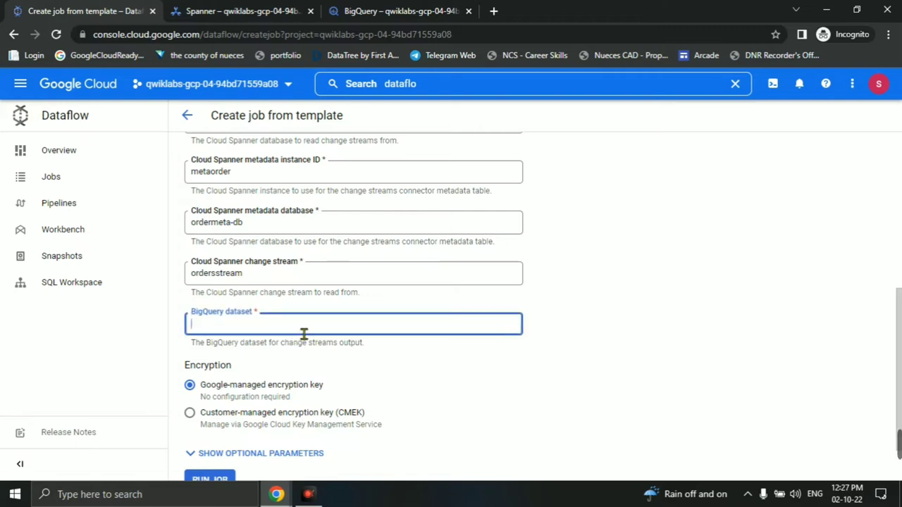
{"action": "key", "text": "ctrl+v"}
{"action": "key", "text": "alt+Tab"}
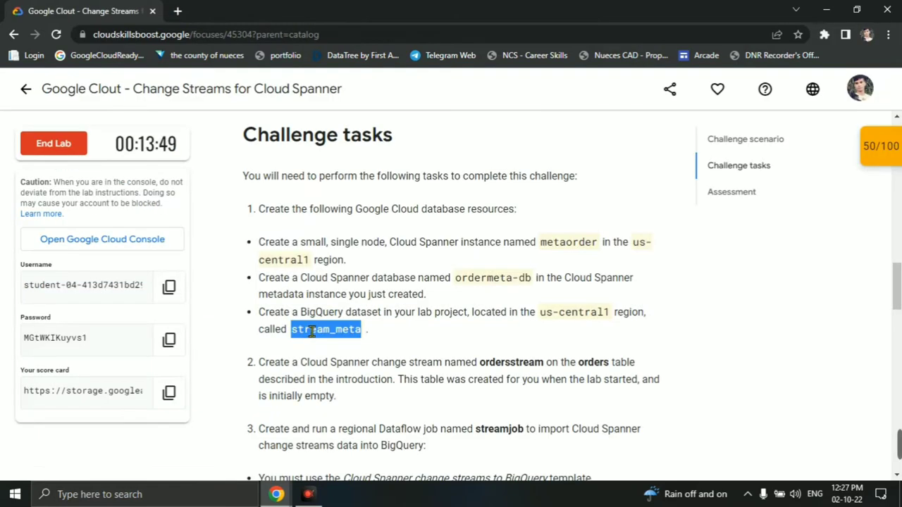
{"action": "key", "text": "alt+Tab"}
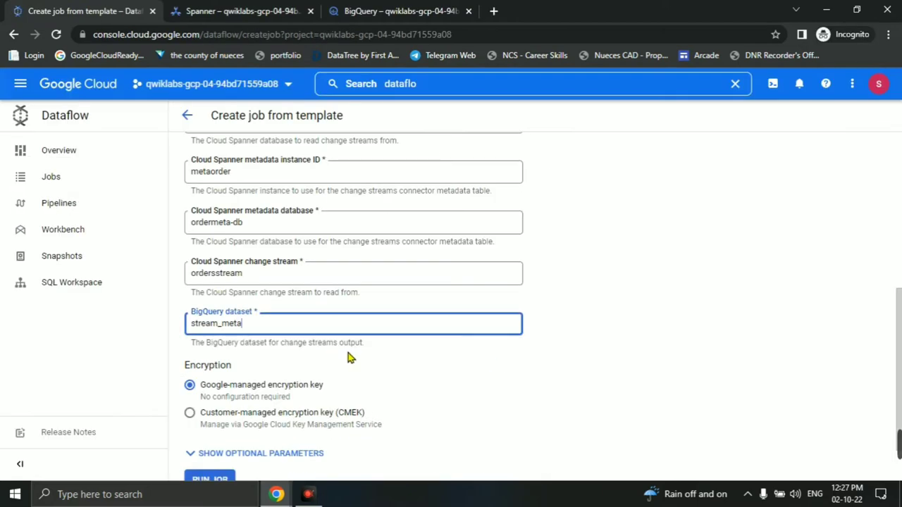
Try to run the Dataflow job with the completed required parameters and dismiss the error dialogs
{"action": "scroll", "coordinate": [348, 359], "scroll_direction": "down", "scroll_amount": 1}
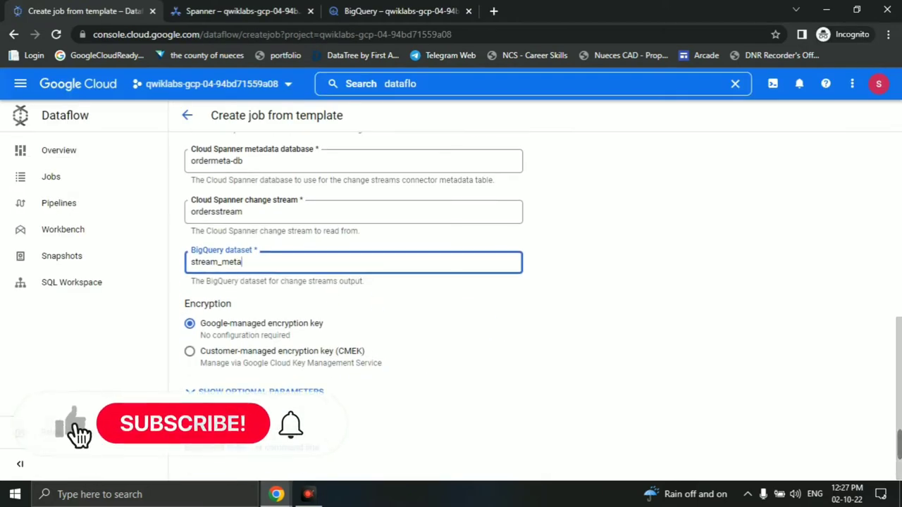
{"action": "left_click", "coordinate": [426, 387]}
{"action": "scroll", "coordinate": [445, 379], "scroll_direction": "up", "scroll_amount": 3}
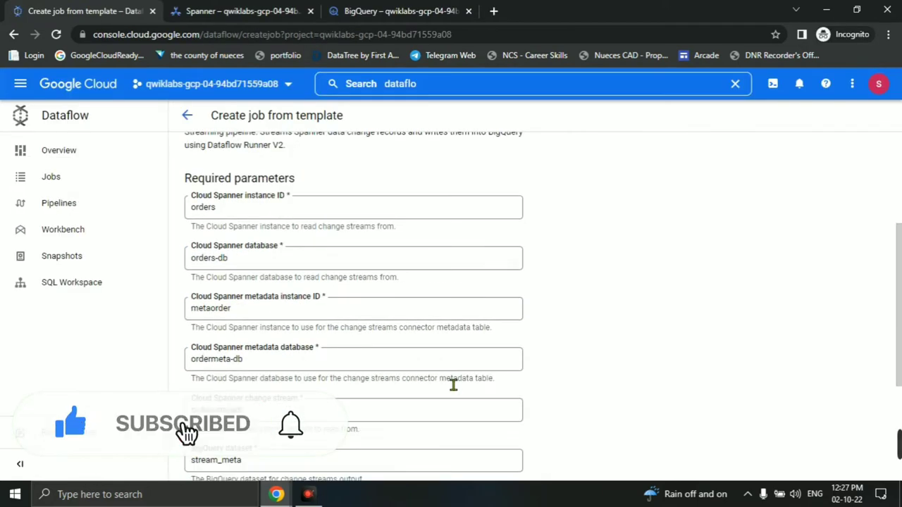
{"action": "scroll", "coordinate": [445, 379], "scroll_direction": "up", "scroll_amount": 3}
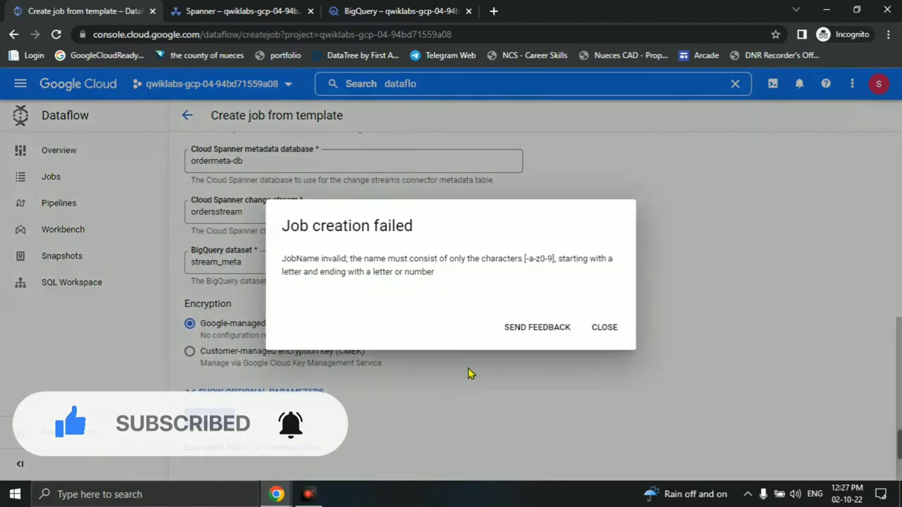
{"action": "left_click", "coordinate": [607, 328]}
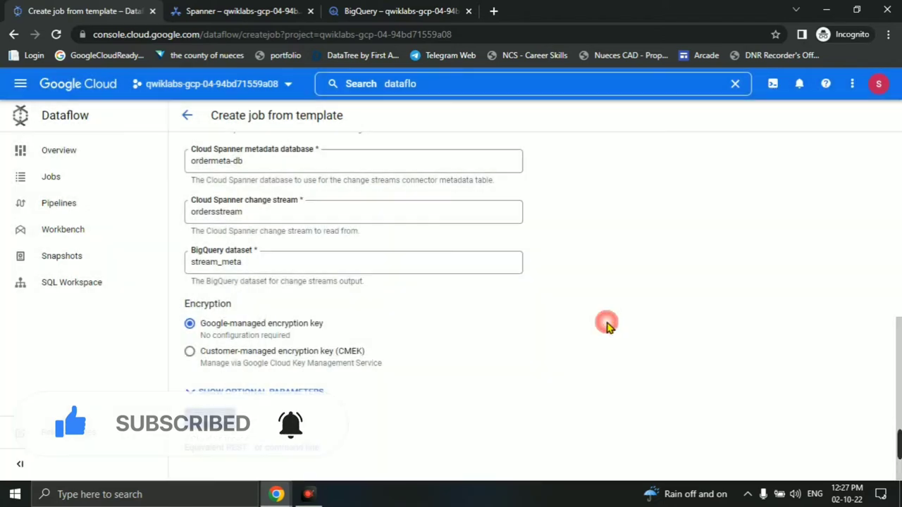
{"action": "left_click", "coordinate": [210, 419]}
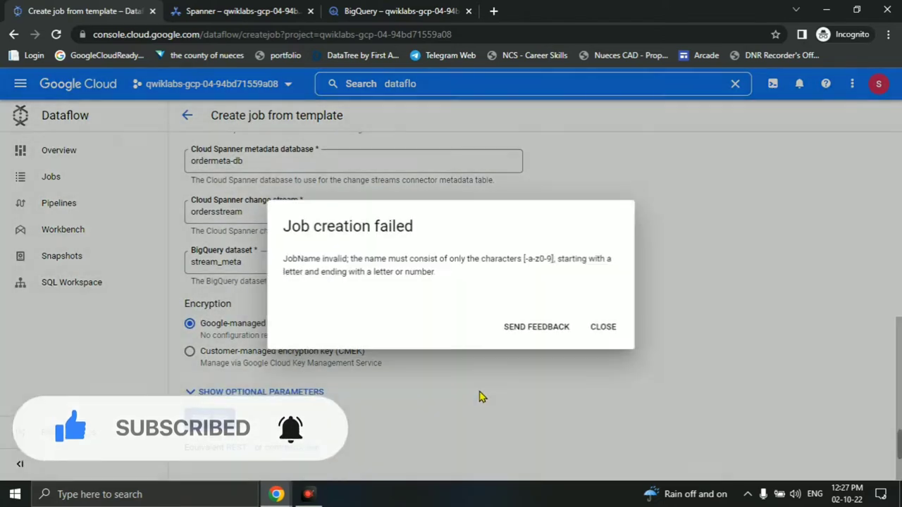
{"action": "left_click", "coordinate": [607, 327]}
Recheck the job name, regional endpoint and template, and try to run the job again
{"action": "scroll", "coordinate": [416, 377], "scroll_direction": "up", "scroll_amount": 5}
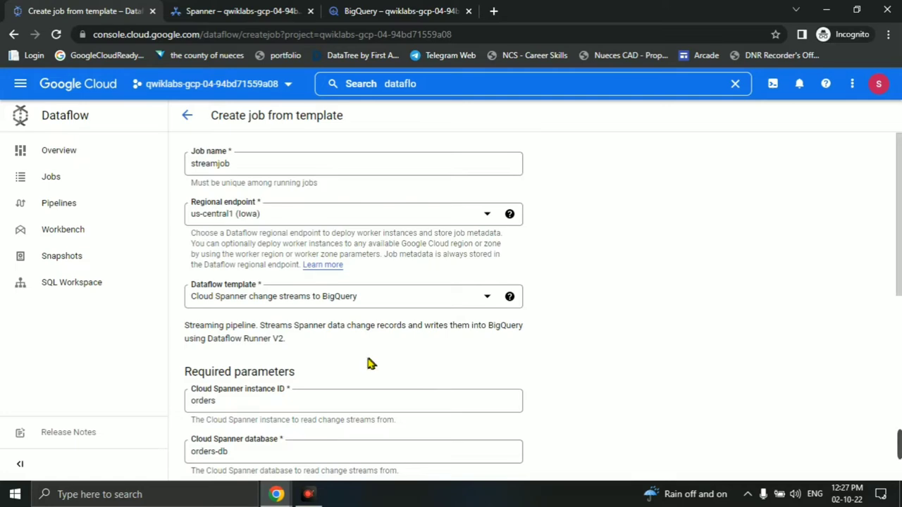
{"action": "scroll", "coordinate": [363, 377], "scroll_direction": "down", "scroll_amount": 5}
{"action": "left_click", "coordinate": [208, 421]}
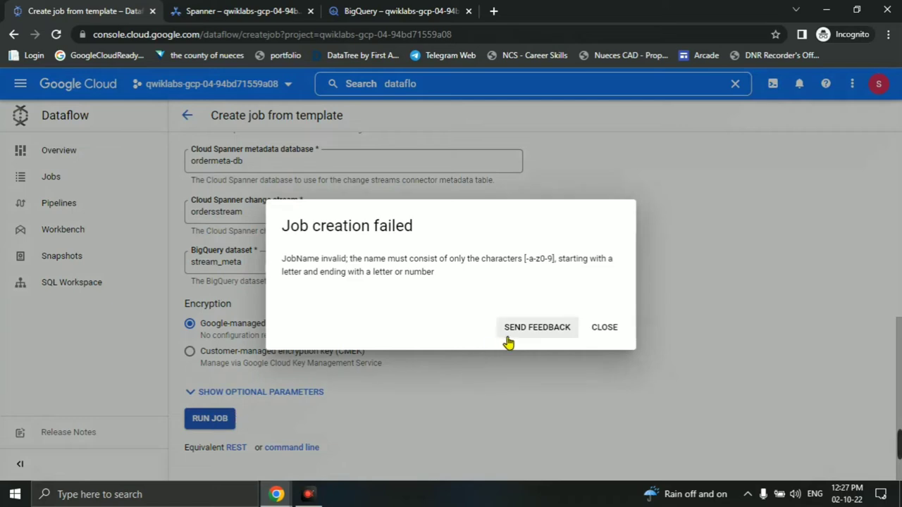
{"action": "left_click", "coordinate": [604, 332]}
Remove the trailing space after streamjob in the job name, run the Dataflow job, and hide the callout and job info
{"action": "scroll", "coordinate": [500, 362], "scroll_direction": "up", "scroll_amount": 5}
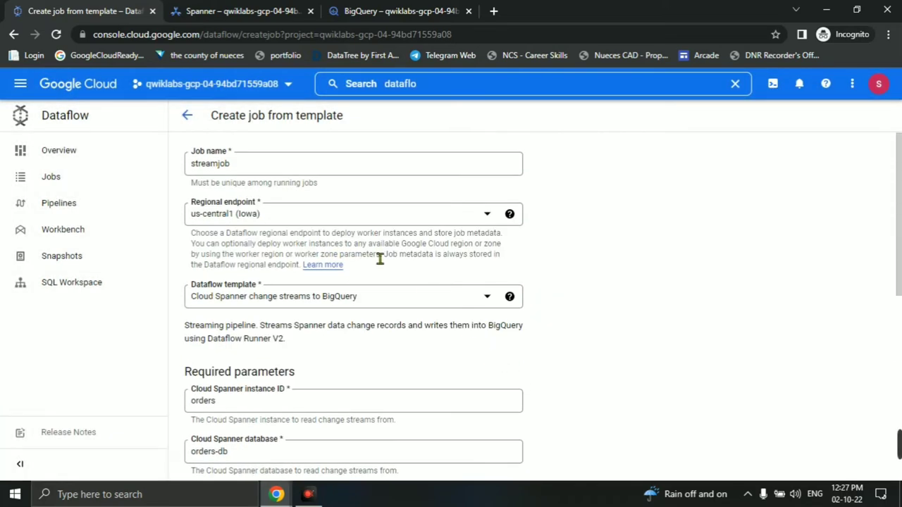
{"action": "left_click", "coordinate": [339, 163]}
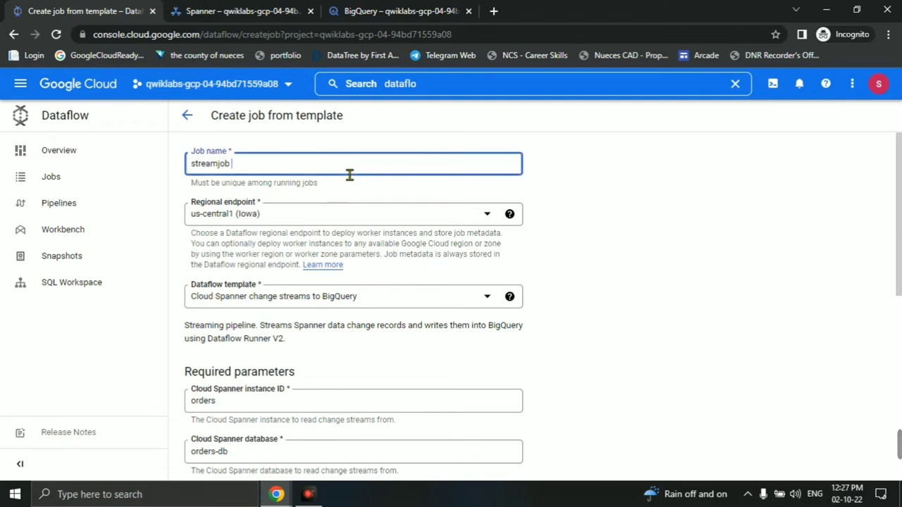
{"action": "scroll", "coordinate": [364, 223], "scroll_direction": "down", "scroll_amount": 6}
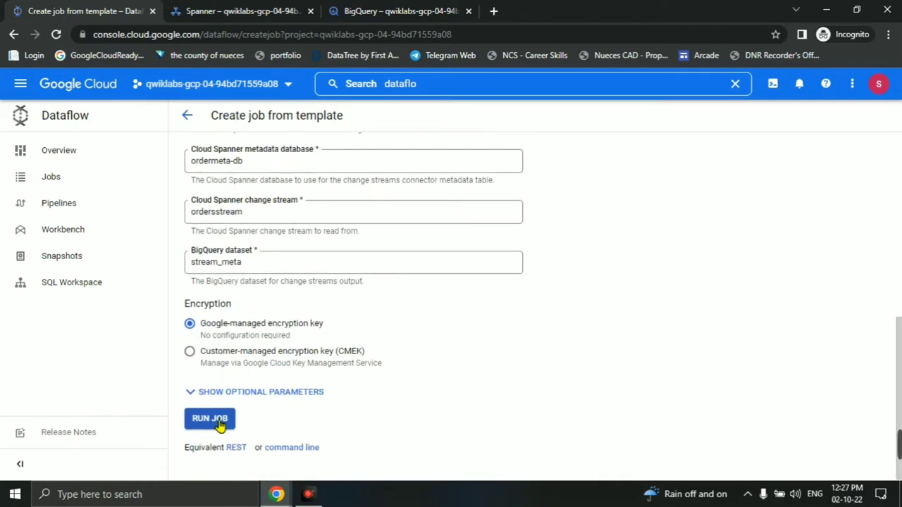
{"action": "left_click", "coordinate": [210, 419]}
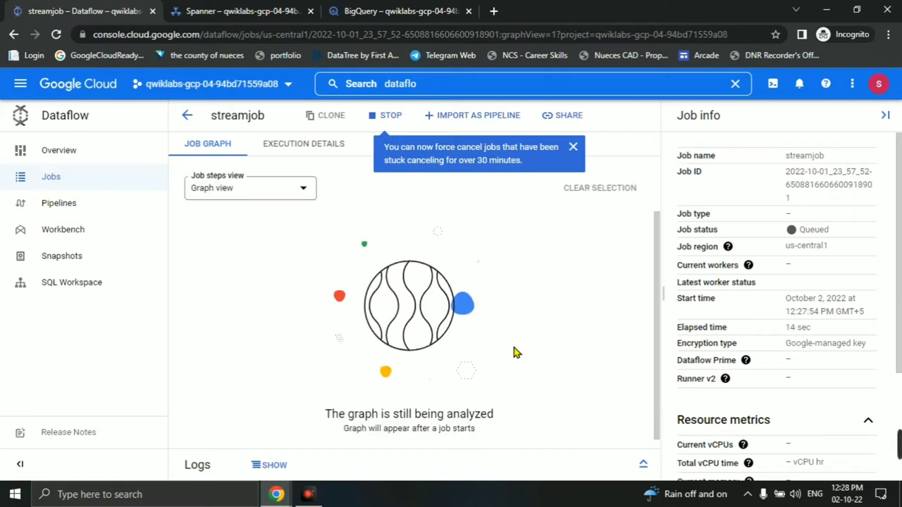
{"action": "left_click", "coordinate": [573, 147]}
{"action": "left_click", "coordinate": [885, 115]}
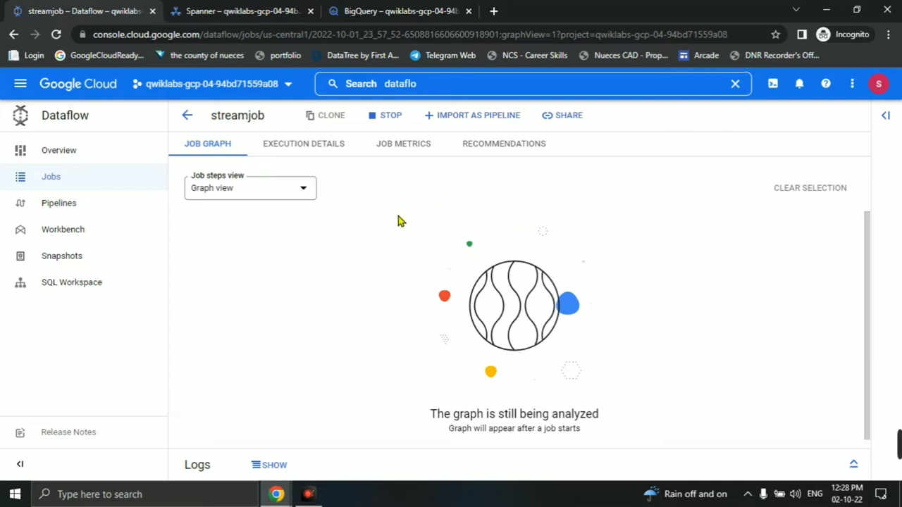
Read the remaining challenge tasks in the lab instructions and refresh the Dataflow jobs list to check the status of streamjob
{"action": "key", "text": "alt+Tab"}
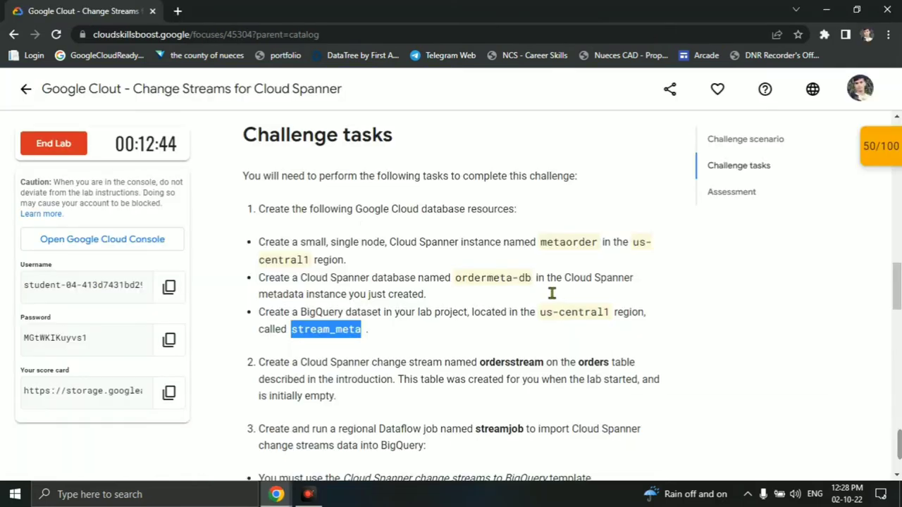
{"action": "left_click", "coordinate": [520, 321]}
{"action": "scroll", "coordinate": [402, 344], "scroll_direction": "down", "scroll_amount": 4}
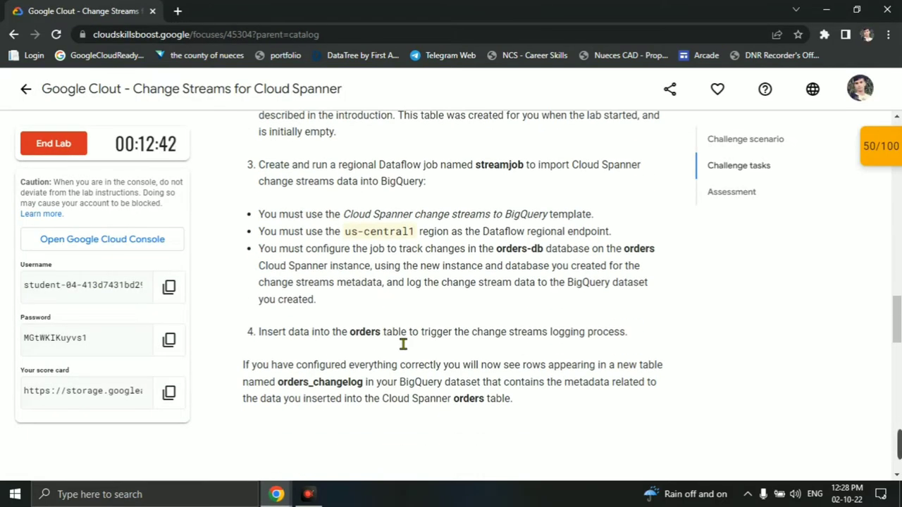
{"action": "key", "text": "alt+Tab"}
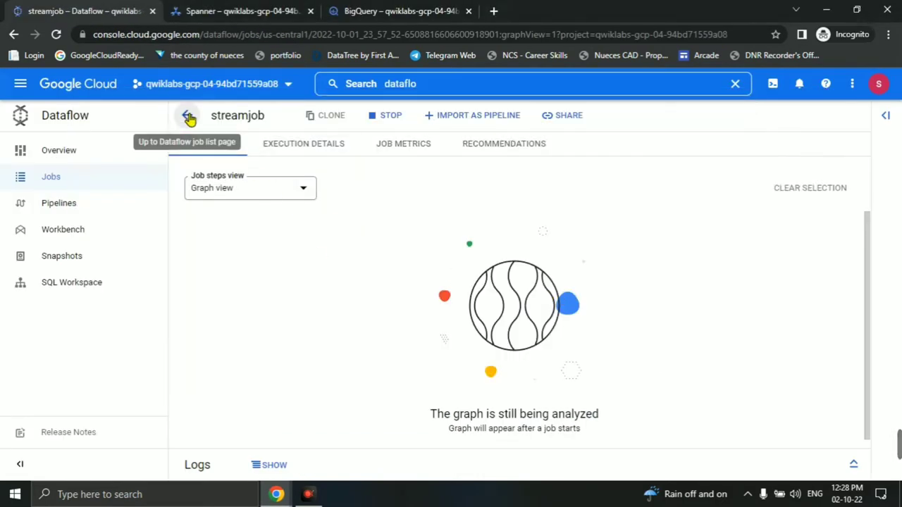
{"action": "left_click", "coordinate": [187, 114]}
{"action": "left_click", "coordinate": [94, 152]}
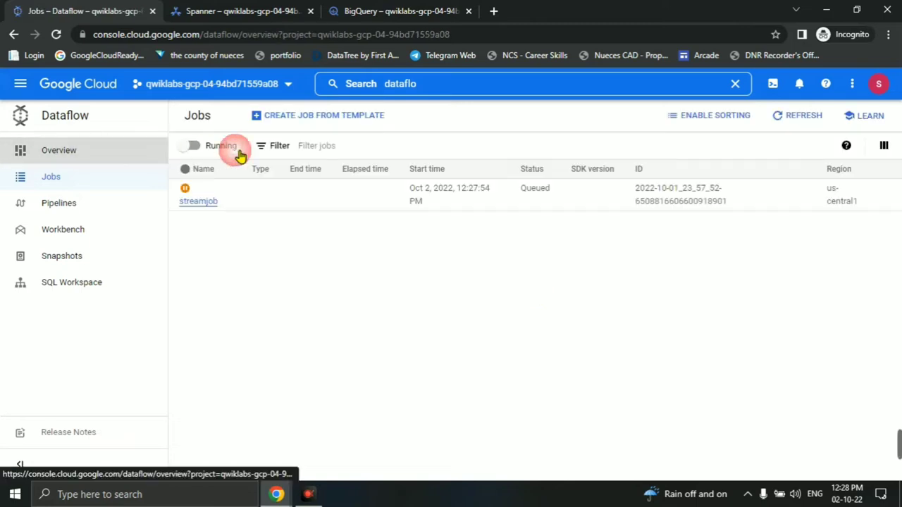
{"action": "left_click", "coordinate": [62, 182]}
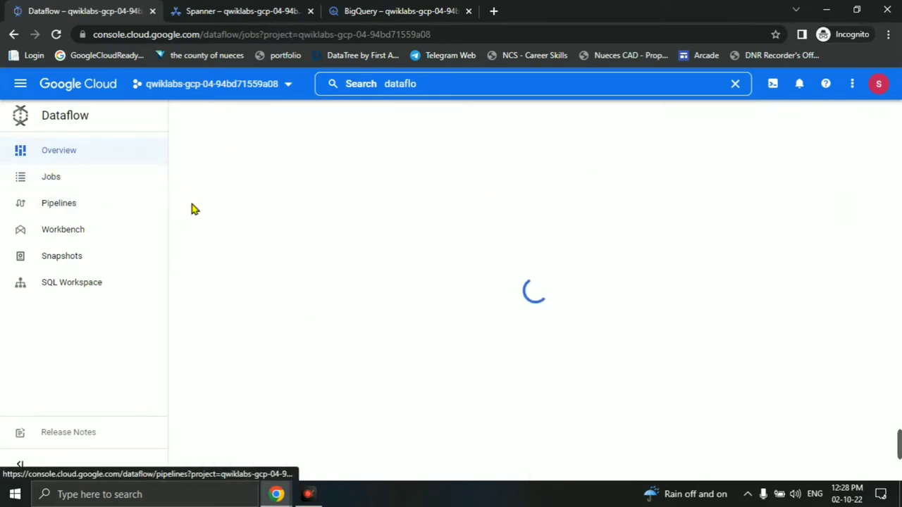
{"action": "left_click", "coordinate": [796, 116]}
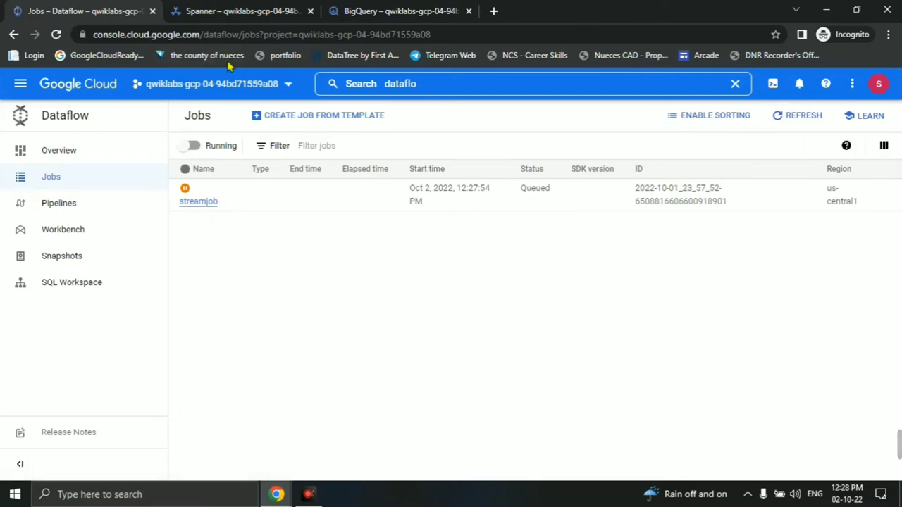
Copy the sample INSERT INTO orders query from the Hints & Tips section of the lab instructions
{"action": "key", "text": "alt+Tab"}
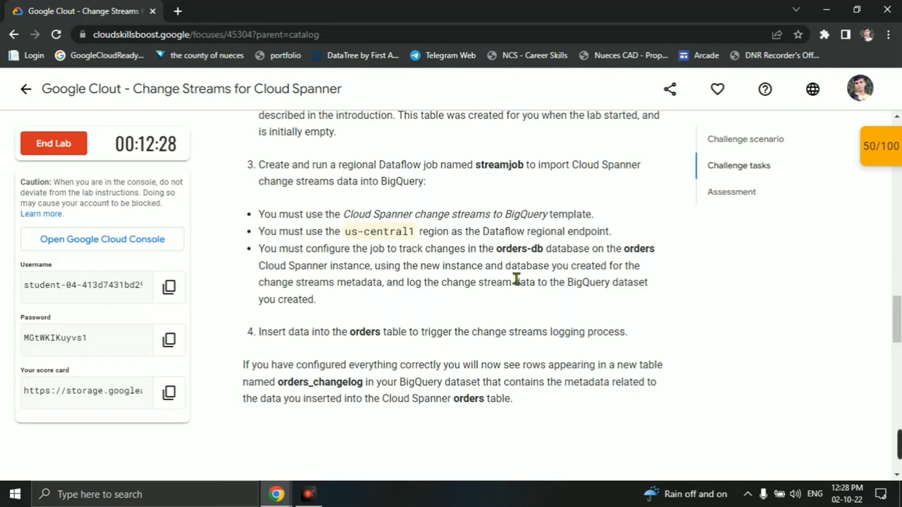
{"action": "left_click", "coordinate": [564, 274]}
{"action": "scroll", "coordinate": [567, 276], "scroll_direction": "down", "scroll_amount": 10}
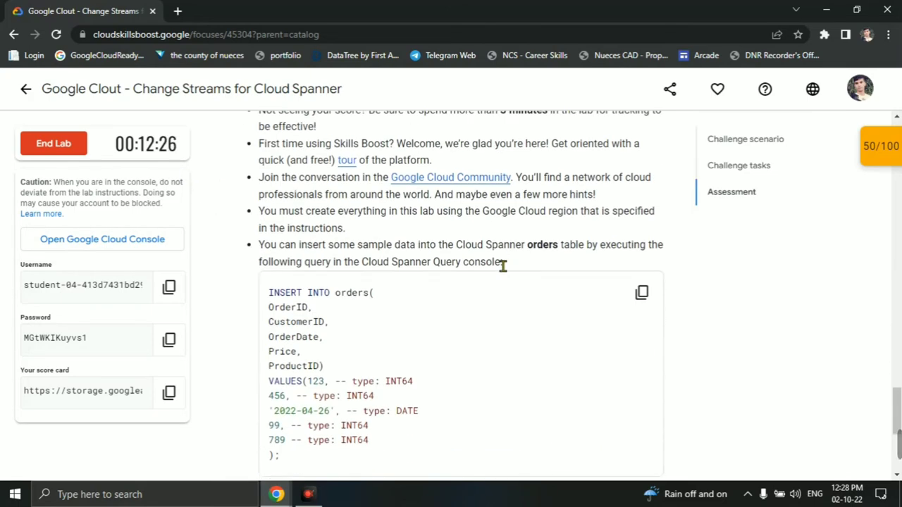
{"action": "left_click", "coordinate": [642, 295]}
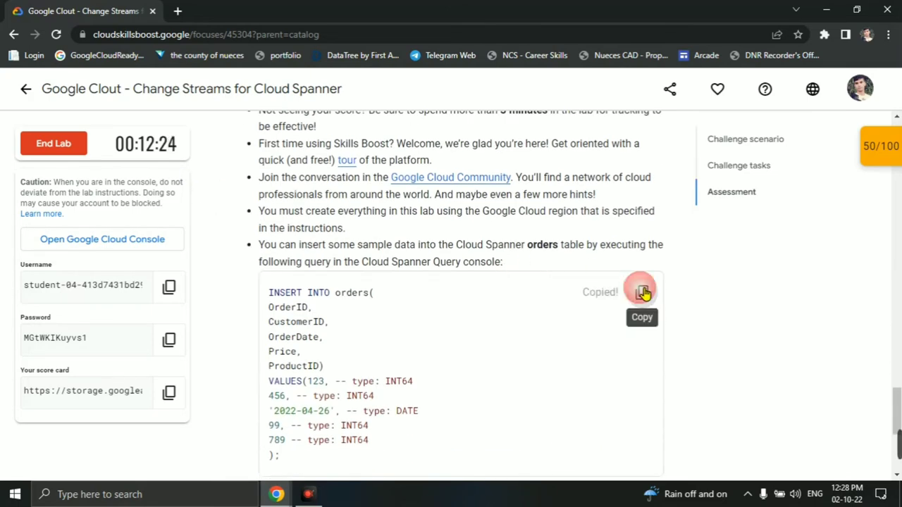
{"action": "scroll", "coordinate": [533, 348], "scroll_direction": "down", "scroll_amount": 5}
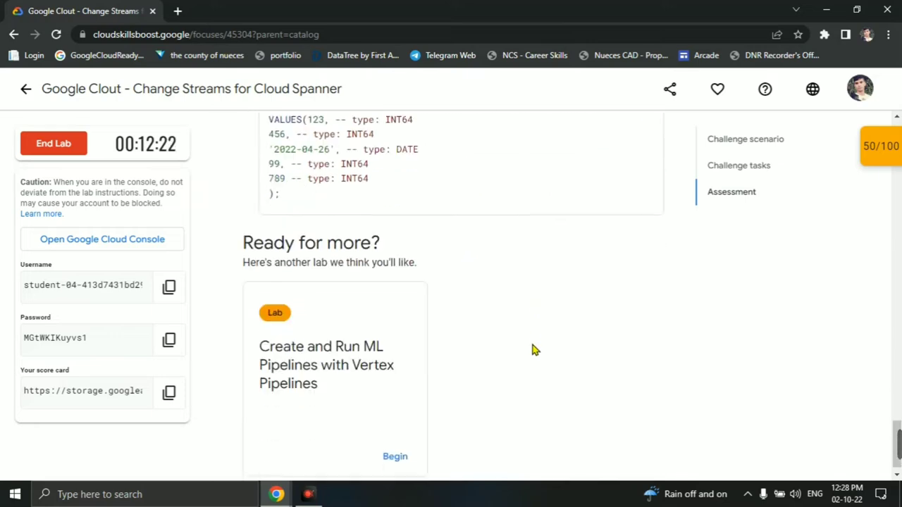
{"action": "scroll", "coordinate": [547, 342], "scroll_direction": "up", "scroll_amount": 6}
{"action": "left_click", "coordinate": [641, 359]}
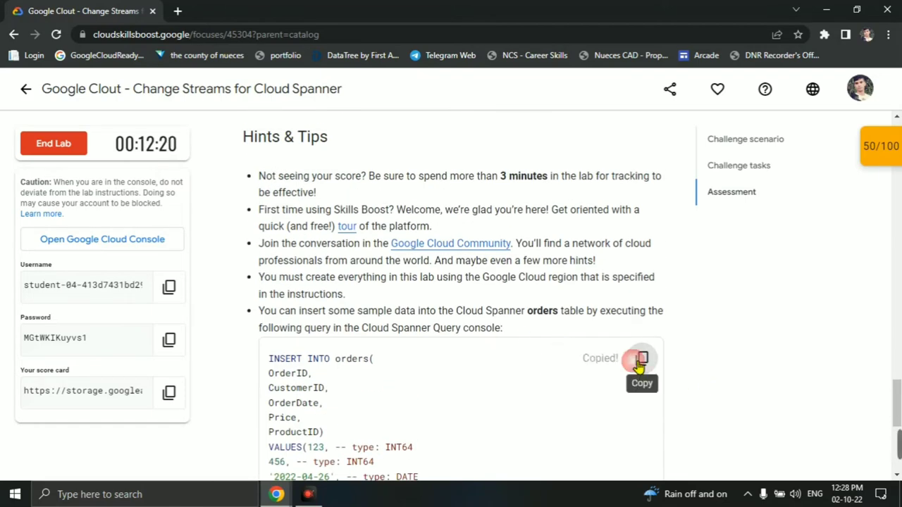
Open the query editor for the orders-db database in the Spanner Order Instance and dismiss the callout
{"action": "key", "text": "alt+Tab"}
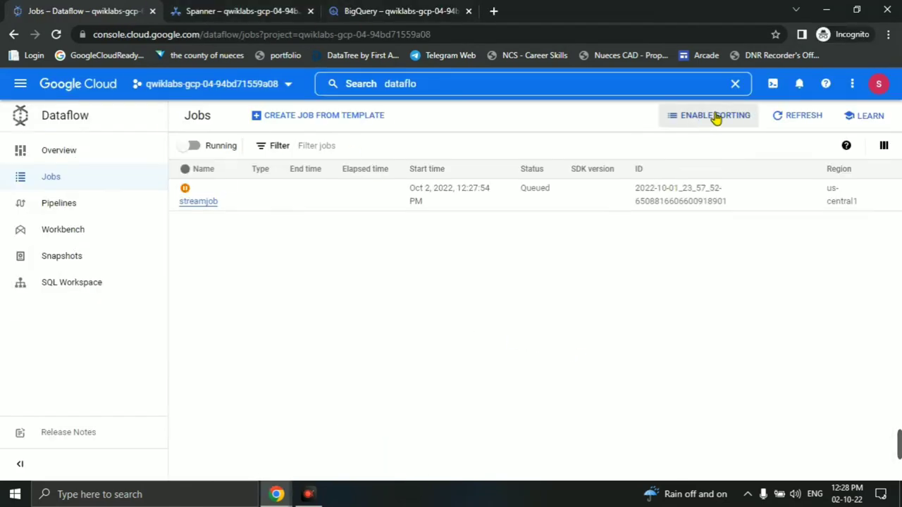
{"action": "left_click", "coordinate": [821, 117]}
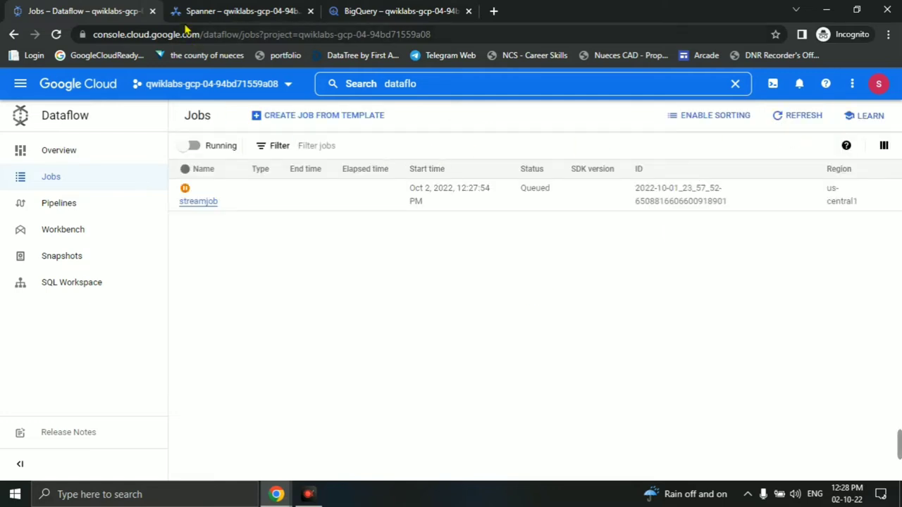
{"action": "left_click", "coordinate": [211, 11]}
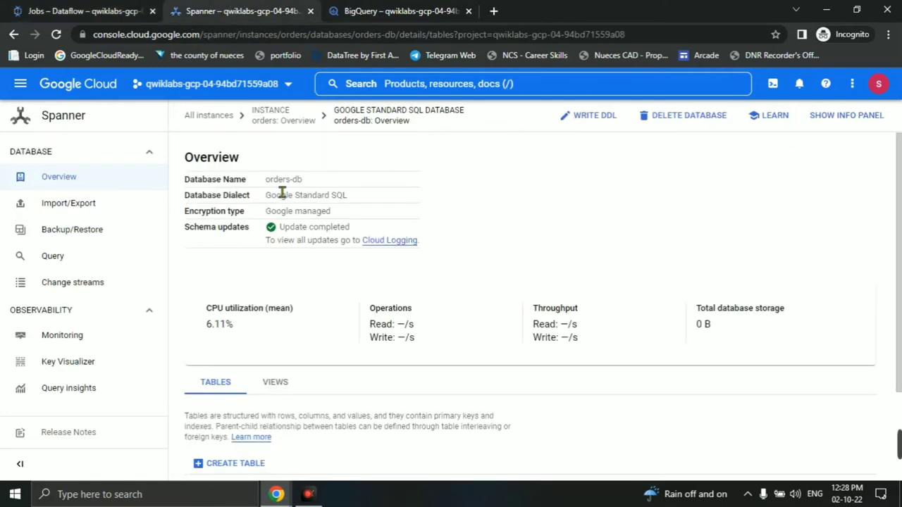
{"action": "left_click", "coordinate": [209, 116]}
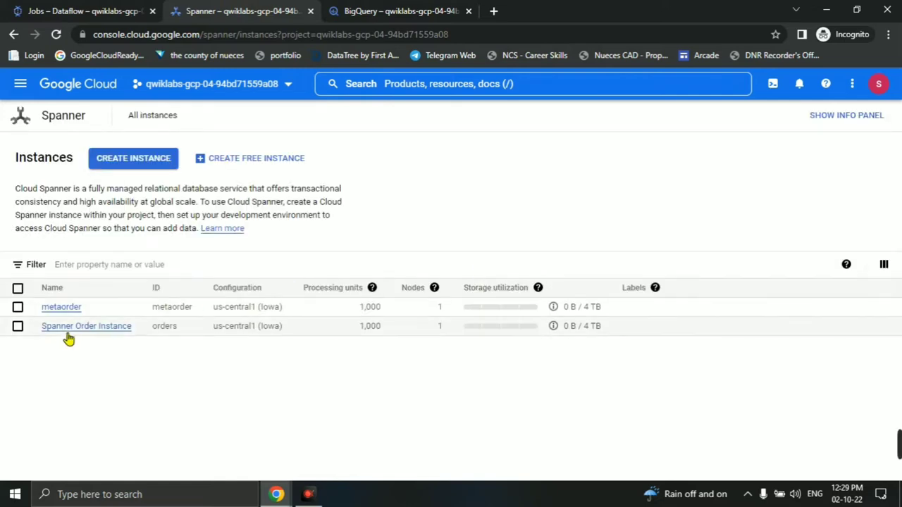
{"action": "left_click", "coordinate": [70, 331]}
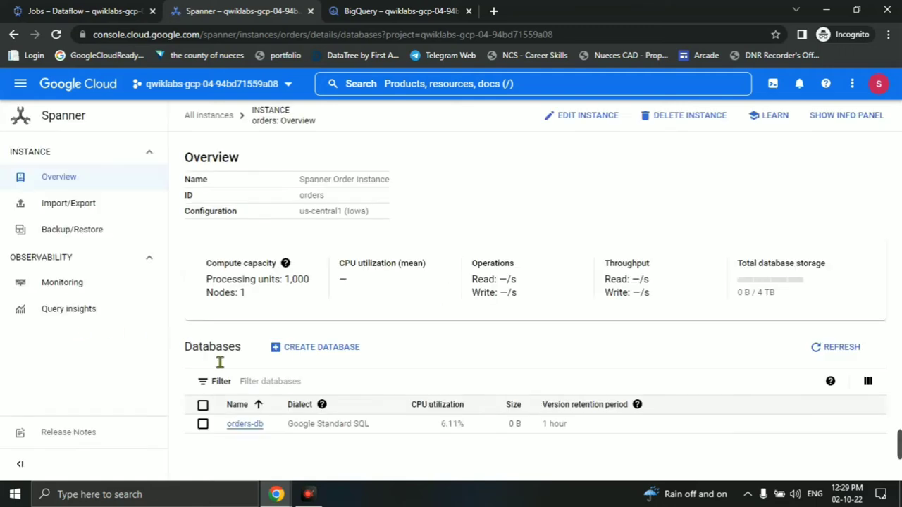
{"action": "left_click", "coordinate": [244, 425]}
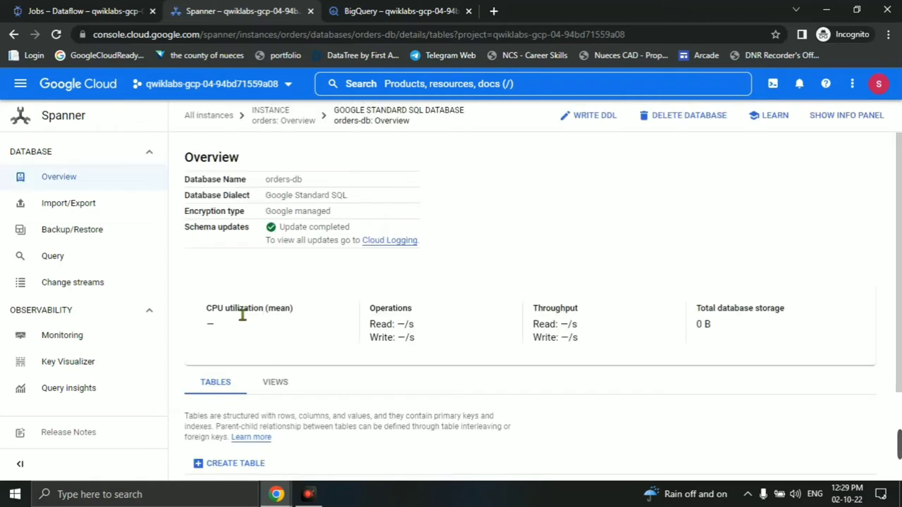
{"action": "left_click", "coordinate": [81, 261]}
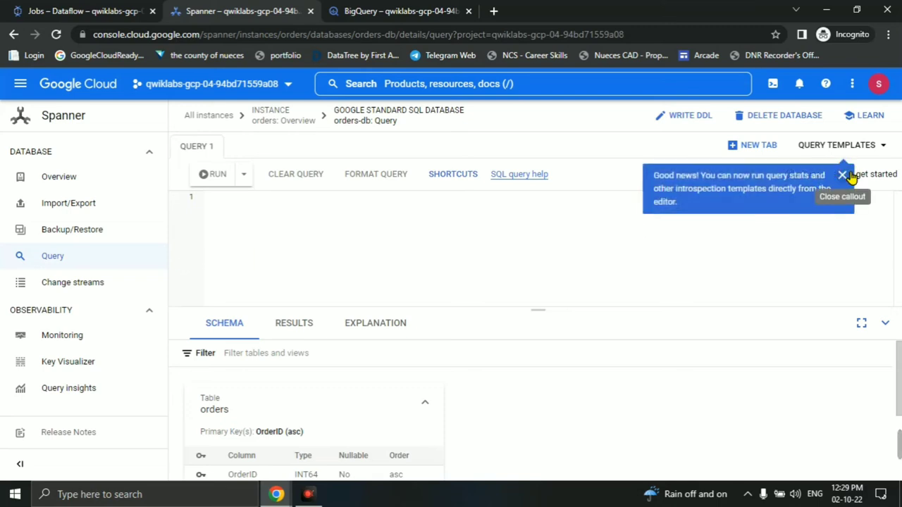
{"action": "left_click", "coordinate": [842, 175]}
Paste the copied INSERT statement into the orders-db query editor, run it, and dismiss the notification
{"action": "left_click", "coordinate": [277, 248]}
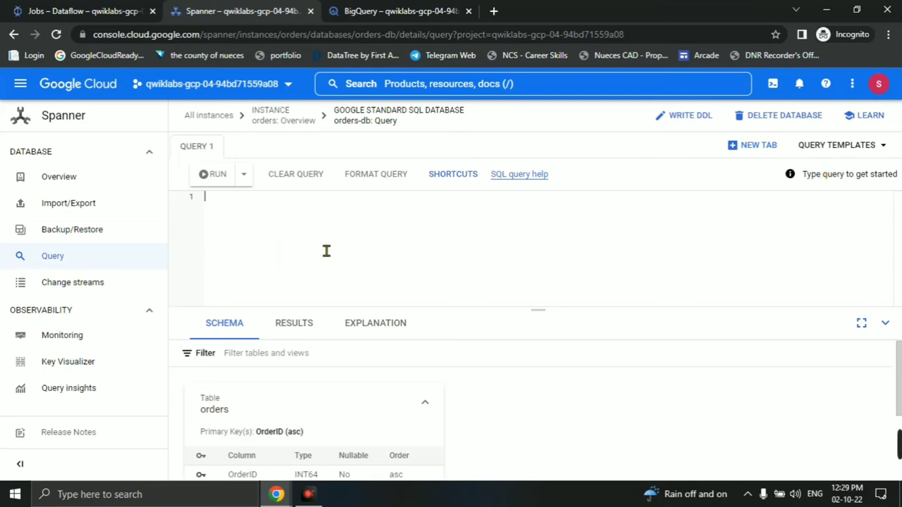
{"action": "key", "text": "ctrl+v"}
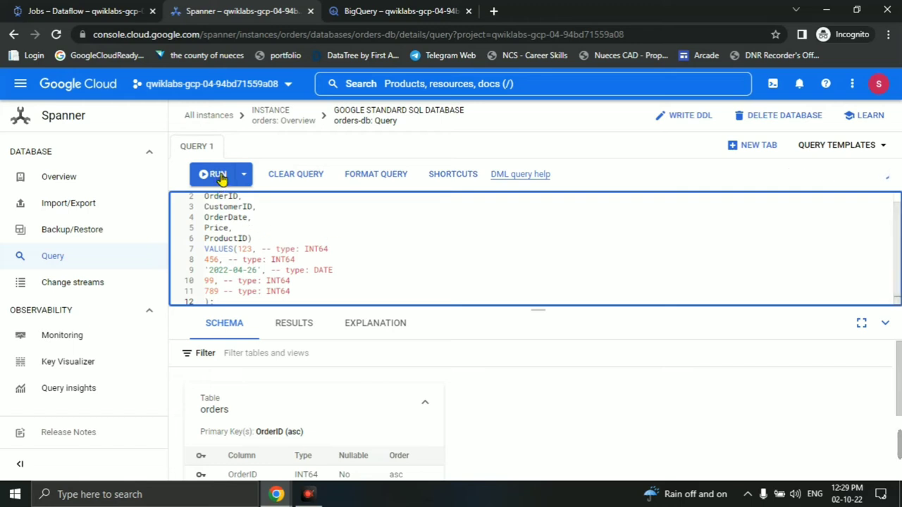
{"action": "left_click", "coordinate": [214, 175]}
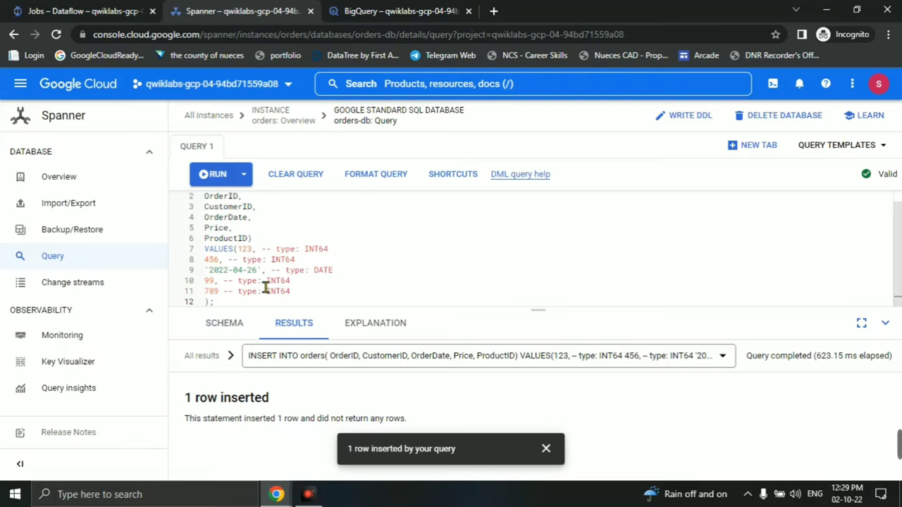
{"action": "left_click_drag", "start_coordinate": [464, 449], "coordinate": [342, 454]}
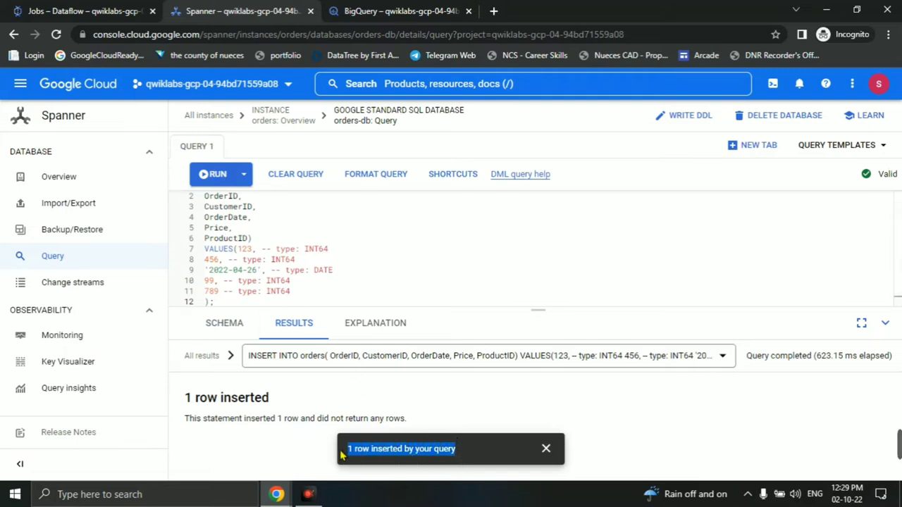
{"action": "left_click", "coordinate": [546, 449]}
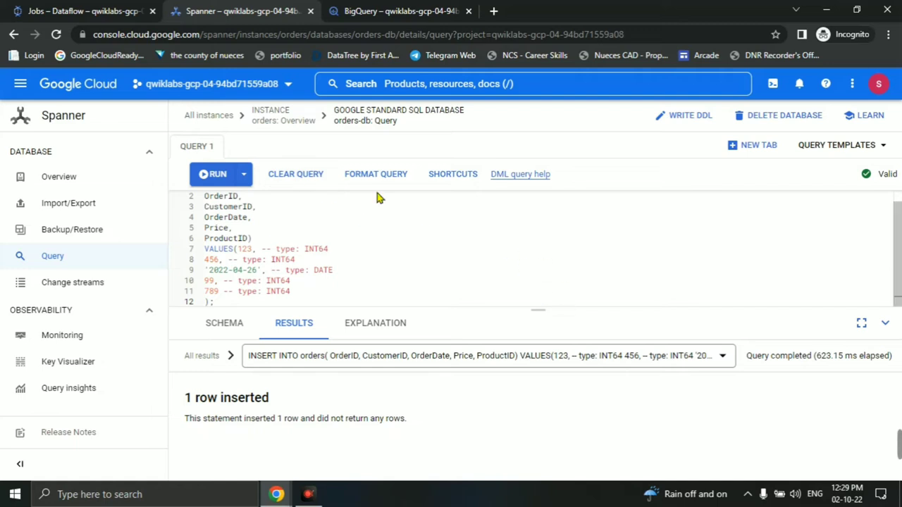
Switch to BigQuery and expand the stream_meta dataset to check it for a change log table
{"action": "left_click", "coordinate": [371, 9]}
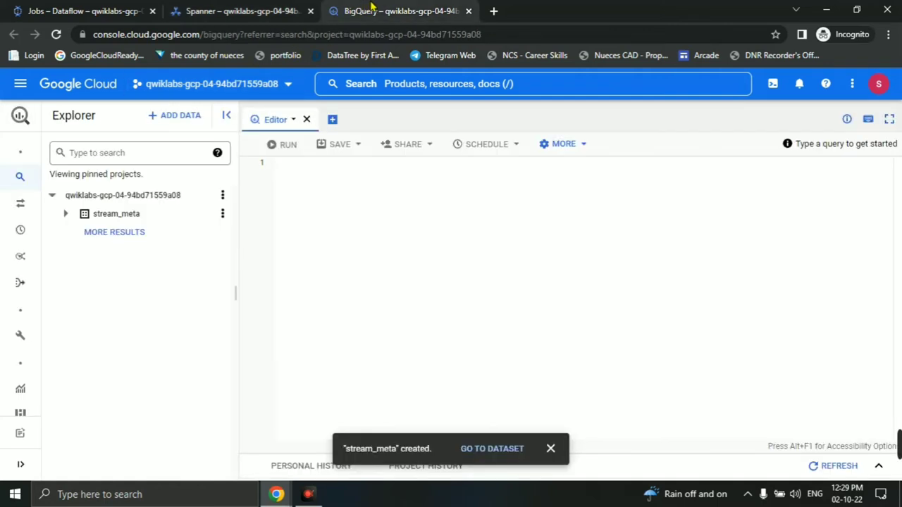
{"action": "left_click", "coordinate": [112, 8]}
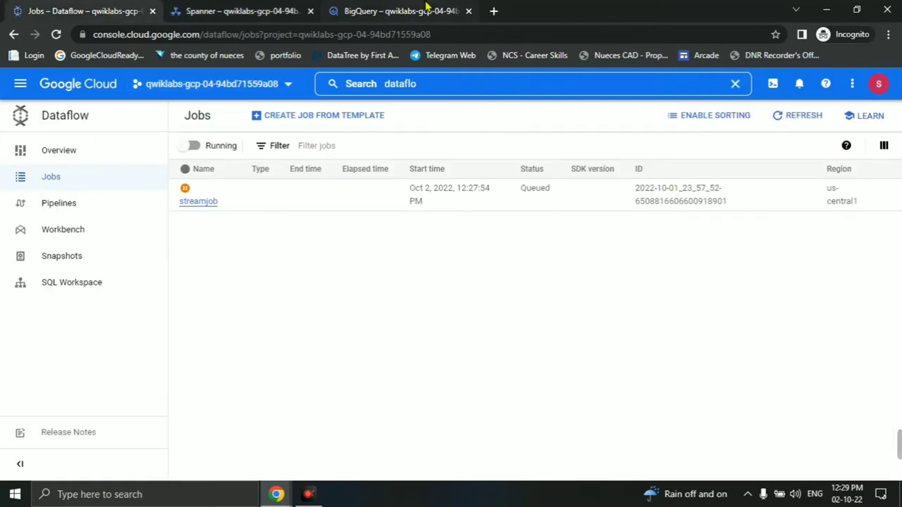
{"action": "left_click", "coordinate": [362, 10]}
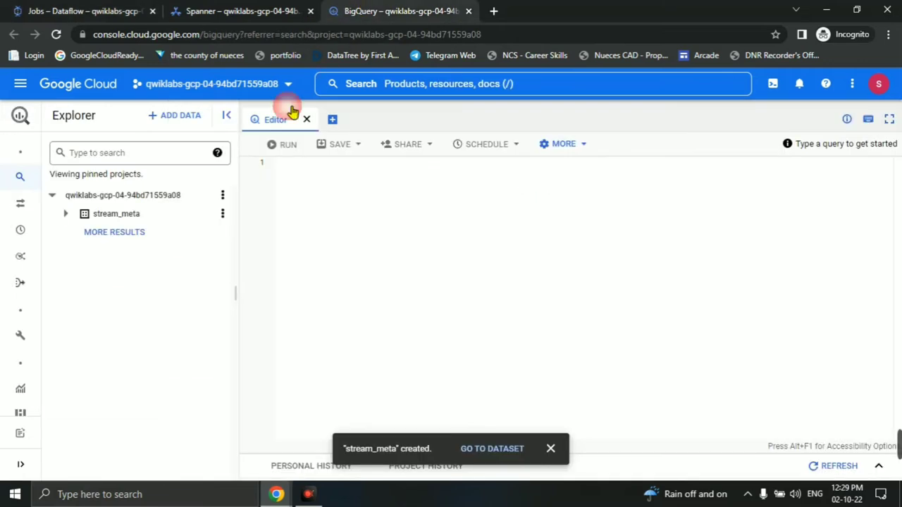
{"action": "left_click", "coordinate": [67, 215]}
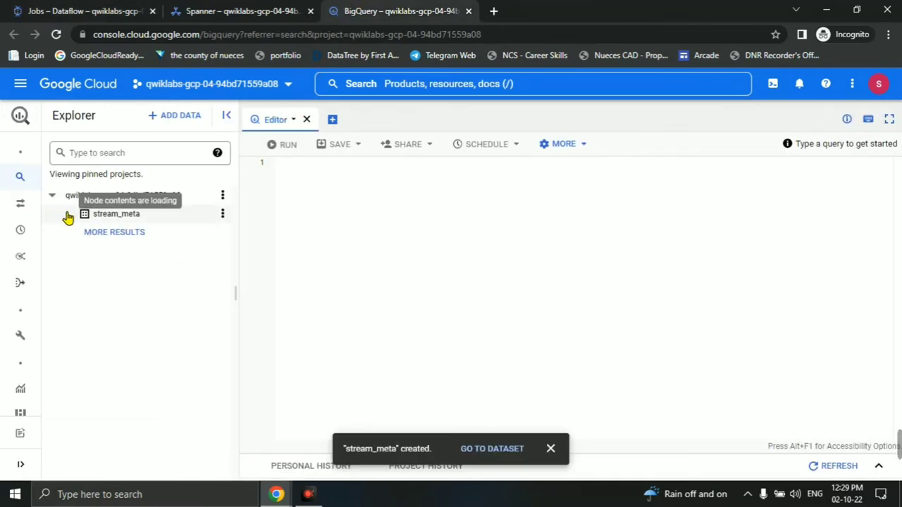
Refresh the Dataflow jobs list and open the details of streamjob to check its progress
{"action": "left_click", "coordinate": [75, 7]}
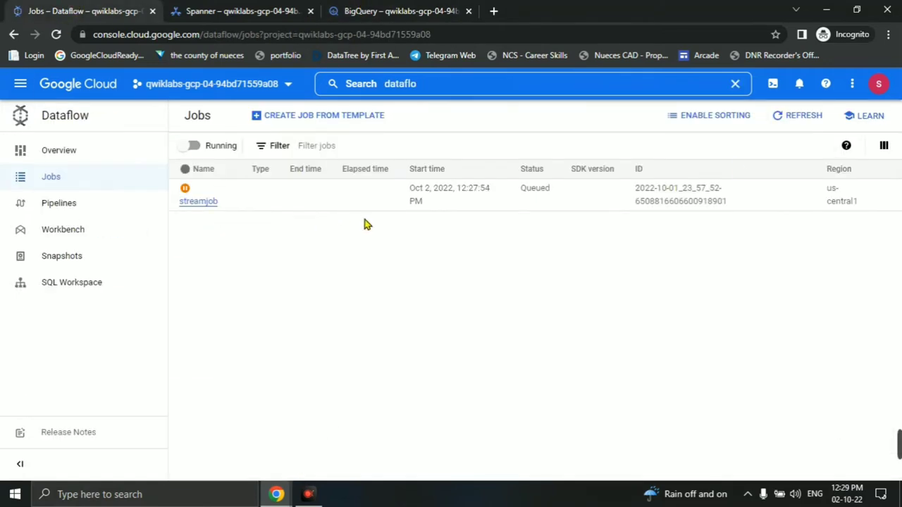
{"action": "left_click", "coordinate": [794, 114]}
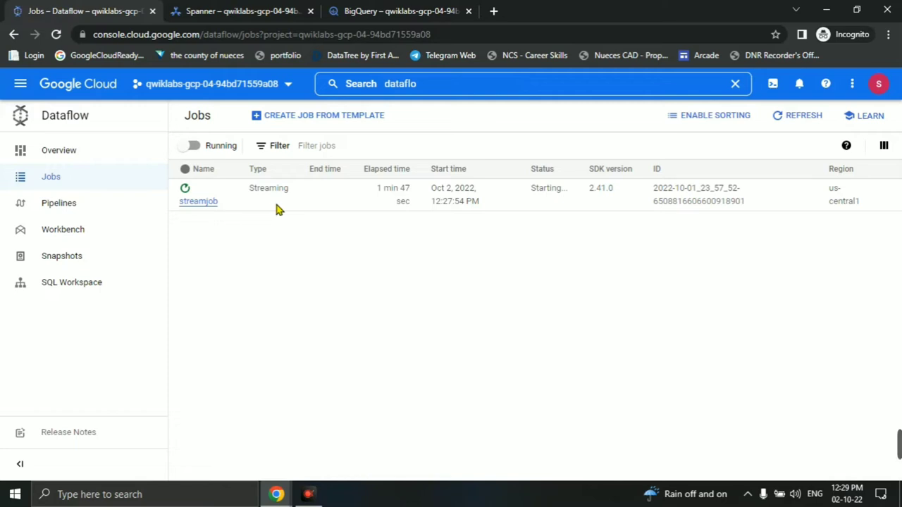
{"action": "left_click", "coordinate": [193, 202]}
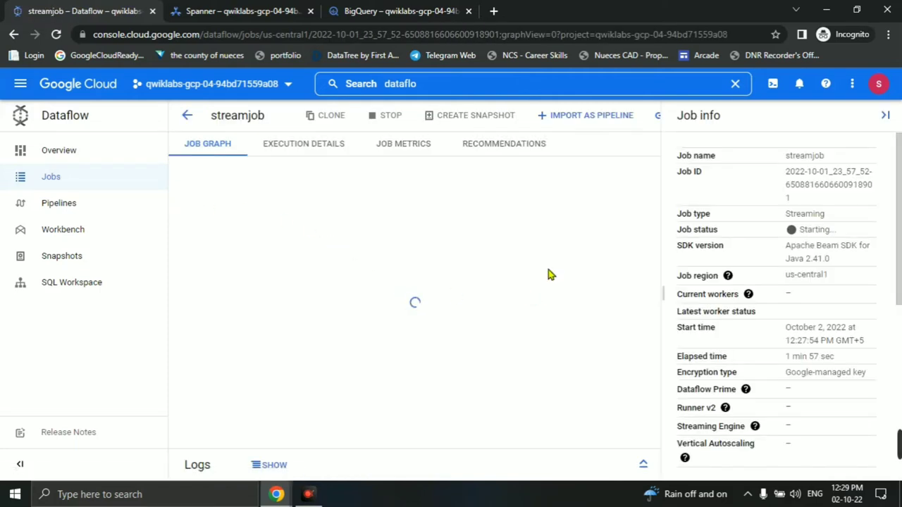
Hide the job info and examine streamjob's steps in Table view before returning to Graph view
{"action": "left_click", "coordinate": [885, 114]}
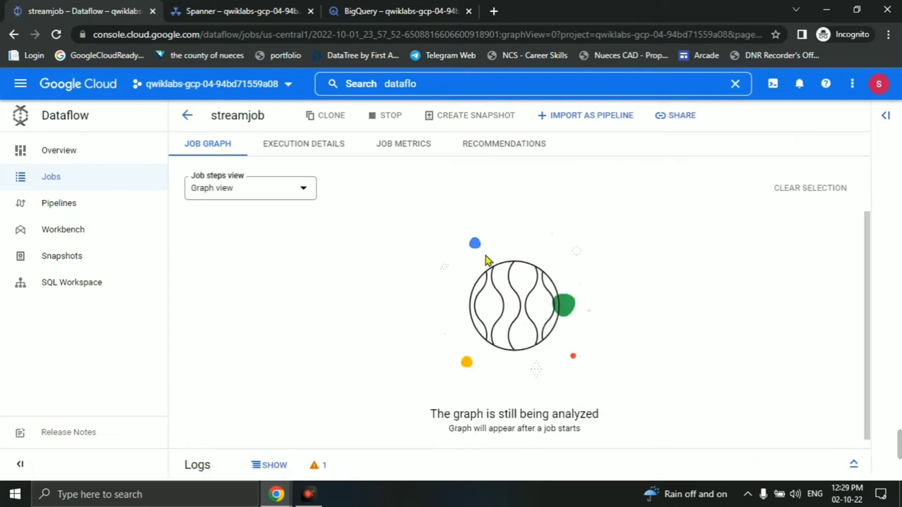
{"action": "left_click", "coordinate": [248, 198]}
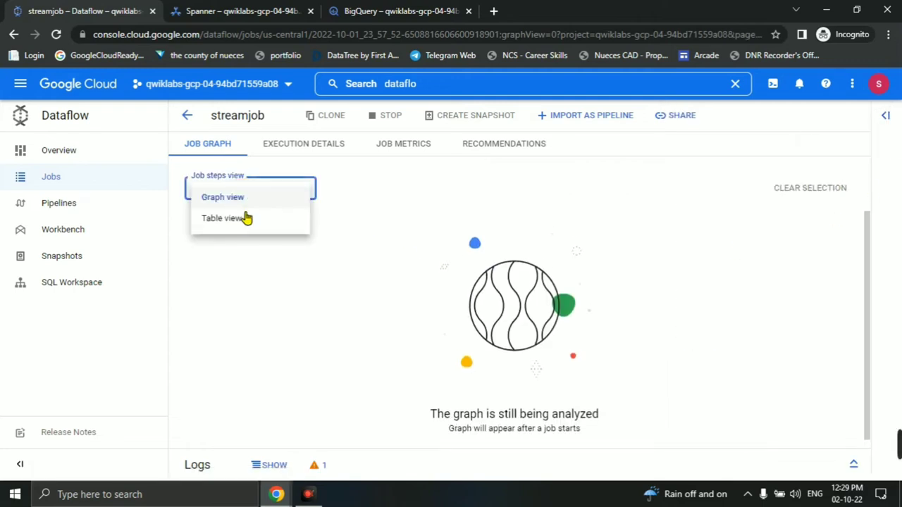
{"action": "left_click", "coordinate": [241, 219]}
{"action": "left_click", "coordinate": [269, 201]}
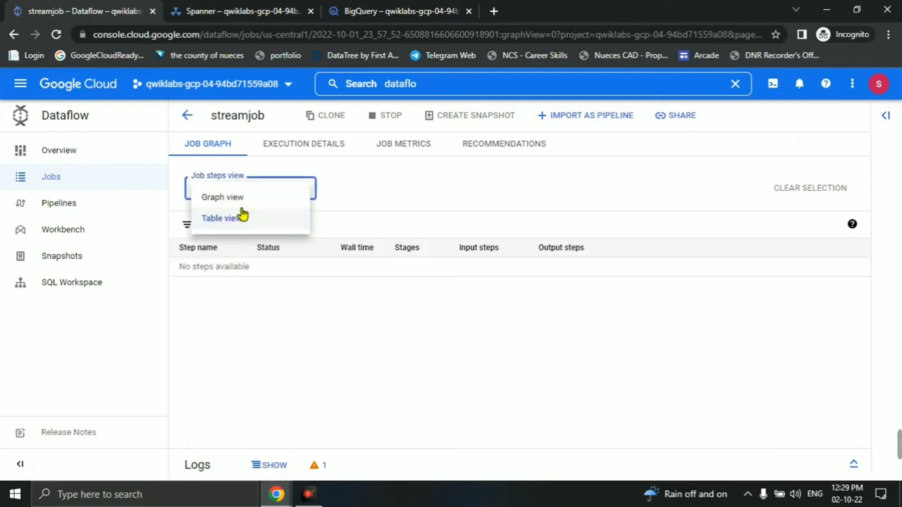
{"action": "left_click", "coordinate": [243, 197]}
Return to the Dataflow jobs list and refresh it to check the status of streamjob
{"action": "left_click", "coordinate": [188, 119]}
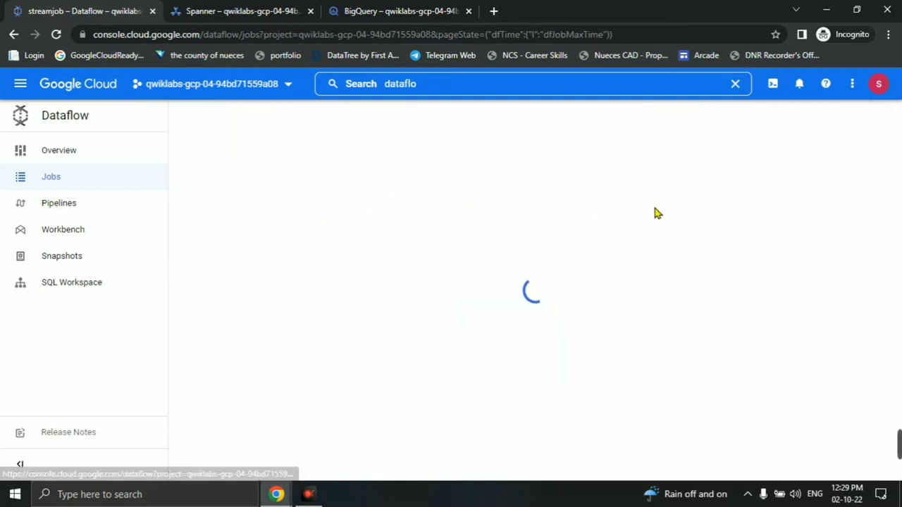
{"action": "left_click", "coordinate": [779, 115]}
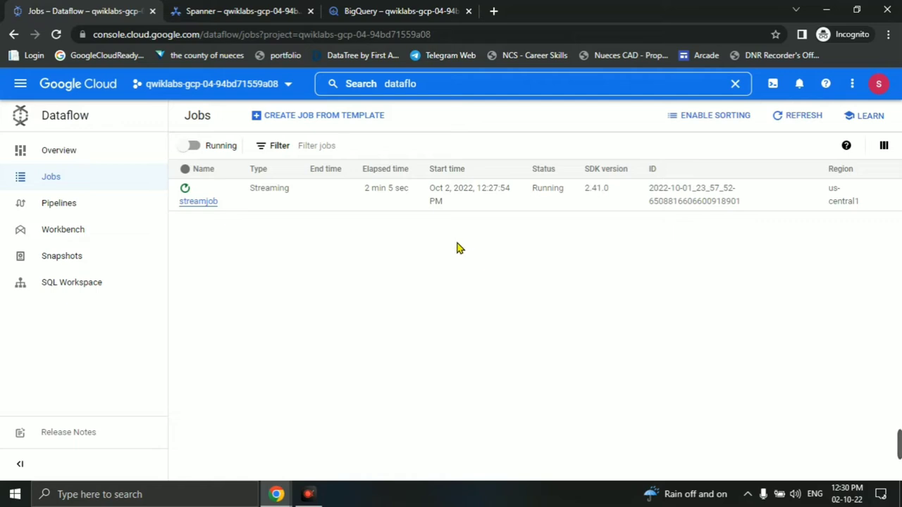
Switch to BigQuery and collapse the lab project in the Explorer to recheck its datasets
{"action": "left_click", "coordinate": [384, 10]}
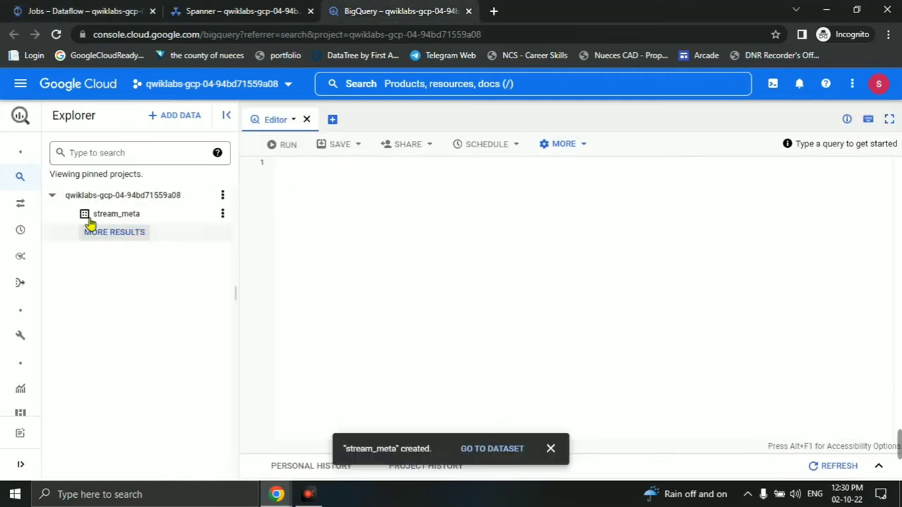
{"action": "left_click", "coordinate": [51, 198]}
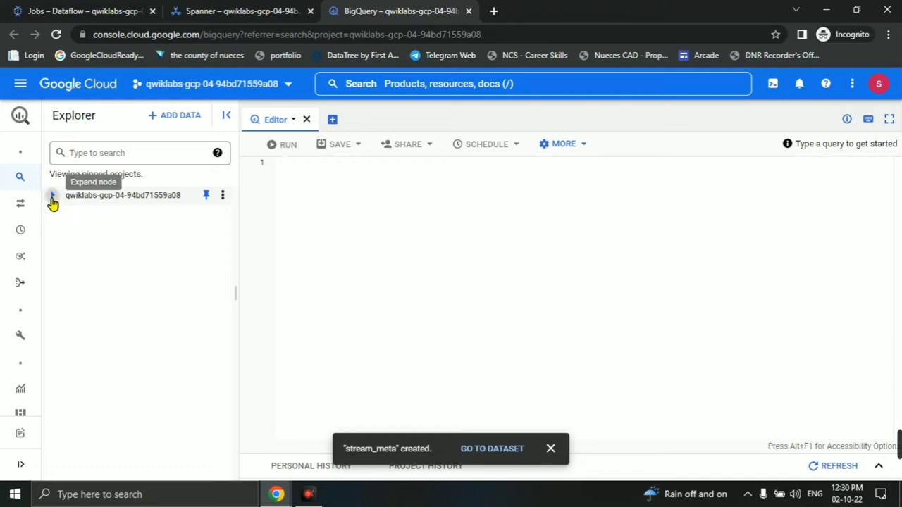